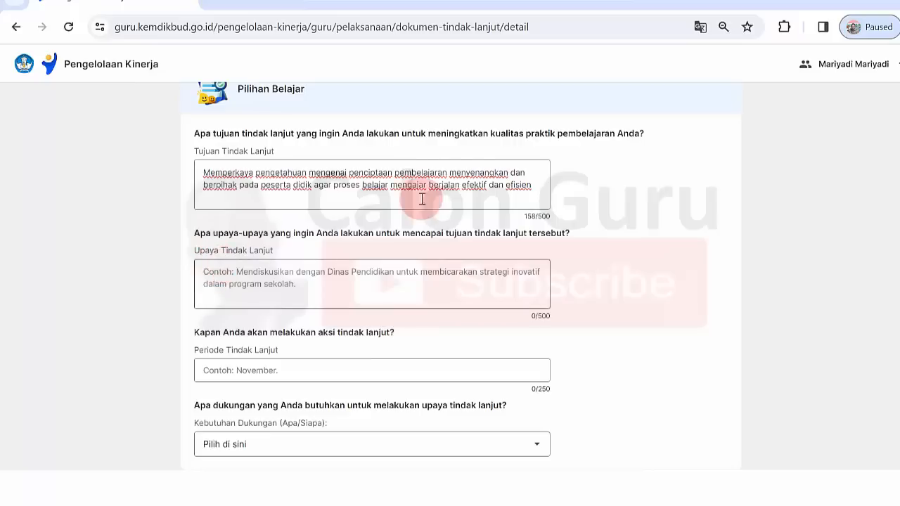
# Fill in Upaya Tindak Lanjut with "Berdiskusi dengan Kepala Sekolah, rekan sejawat dan komunitas praktisi mengenai strategi penciptaan pembelajaran menyenangkan dan berpihak pada peserta didik…".
pyautogui.click(255, 271)
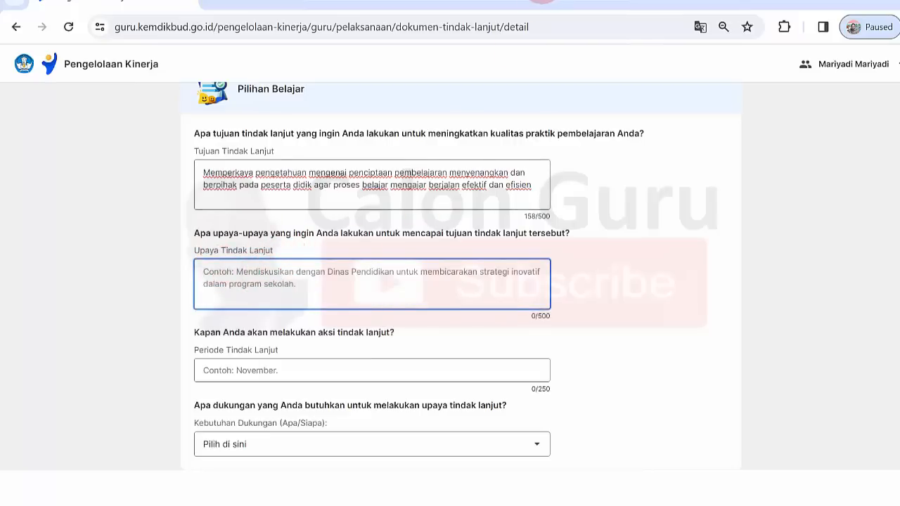
pyautogui.click(535, 1)
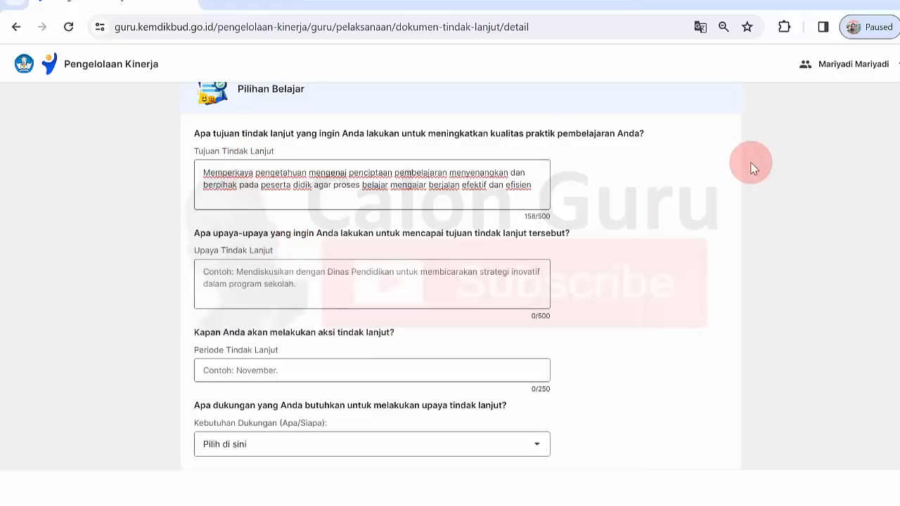
pyautogui.scroll(-2, 751, 169)
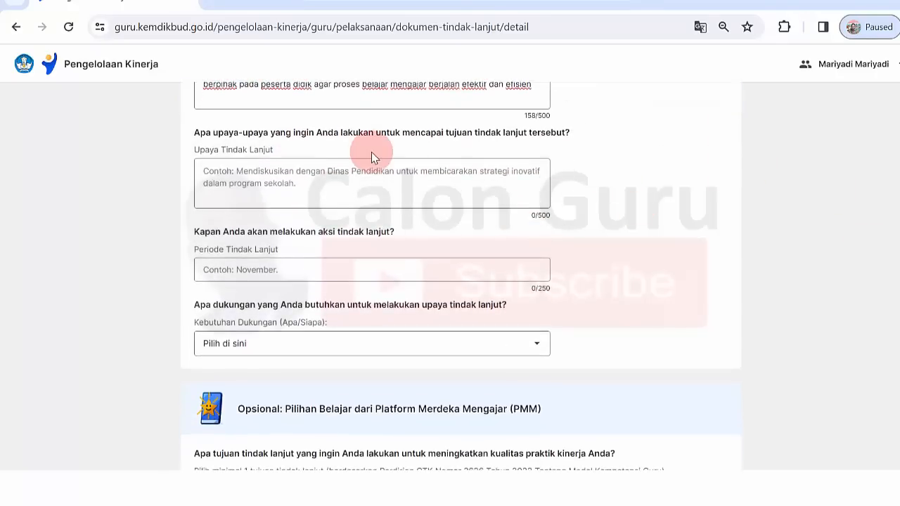
pyautogui.click(267, 185)
pyautogui.write('Berdiskusi dengan Kepala Sekolah, rekan sejawat dan komunitas praktisi mengenai strategi penciptaan pembelajaran menyenangkan dan berpihak pada peserta didik agar proses belajar mengajar berjalan efektif dan efisien')
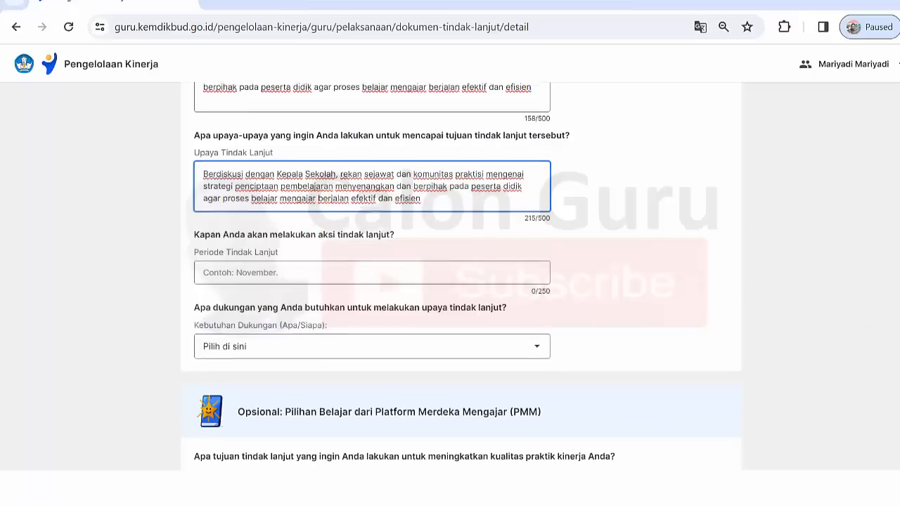
# Review the form's entries from Refleksi Guru through Tujuan Tindak Lanjut and Upaya Tindak Lanjut.
pyautogui.scroll(15, 462, 281)
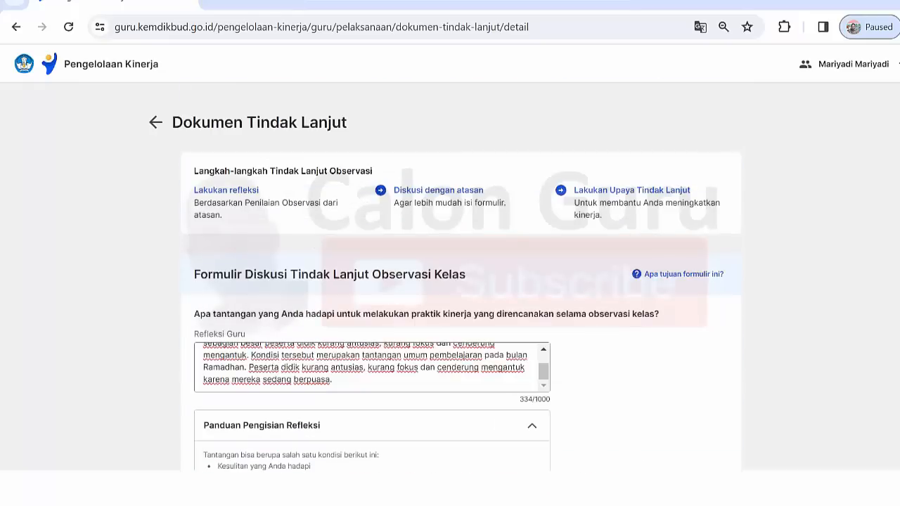
pyautogui.scroll(-18, 462, 281)
pyautogui.scroll(3, 461, 281)
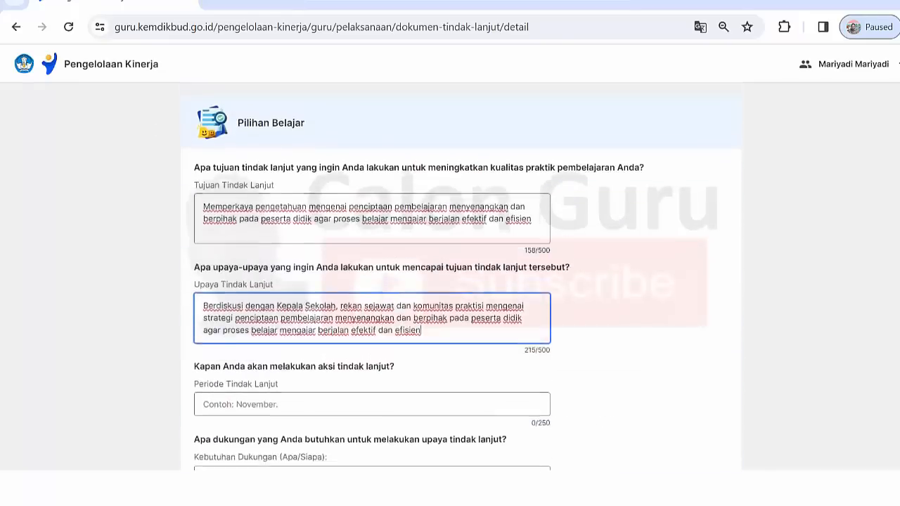
pyautogui.scroll(10, 462, 281)
pyautogui.scroll(-10, 461, 281)
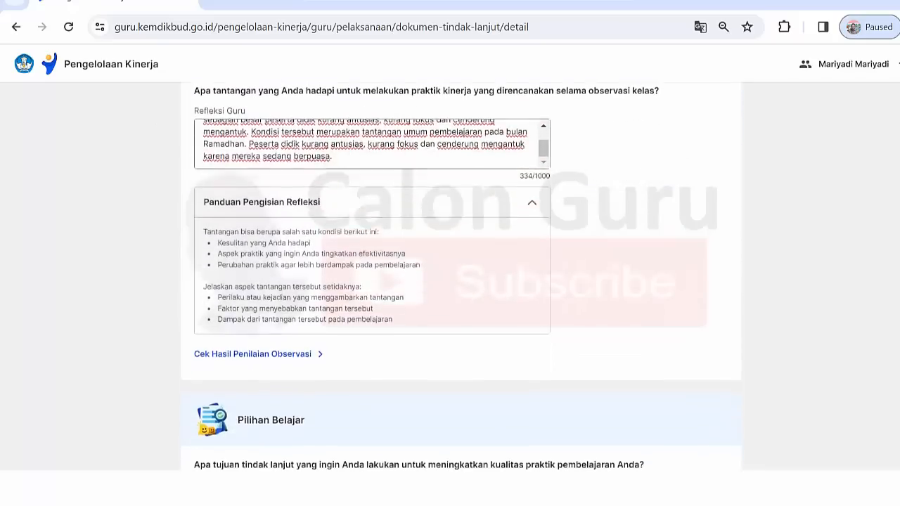
pyautogui.scroll(-1, 461, 276)
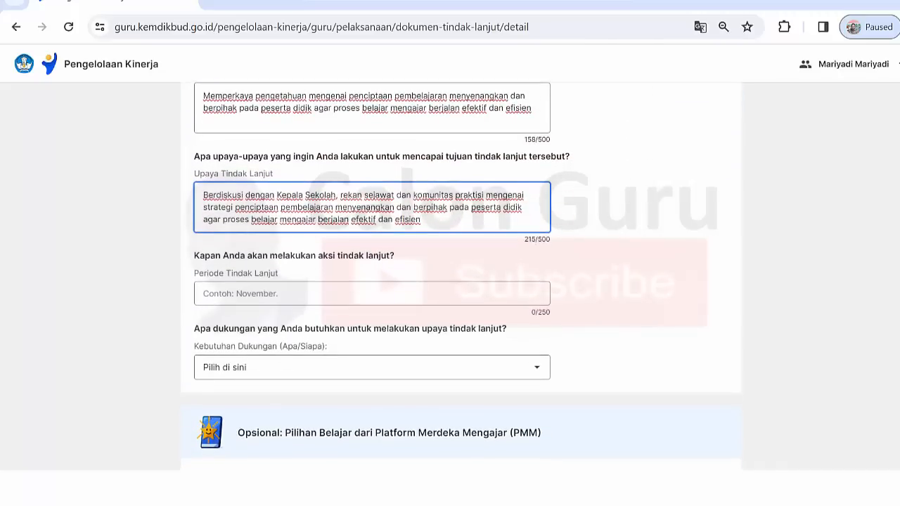
pyautogui.scroll(10, 462, 281)
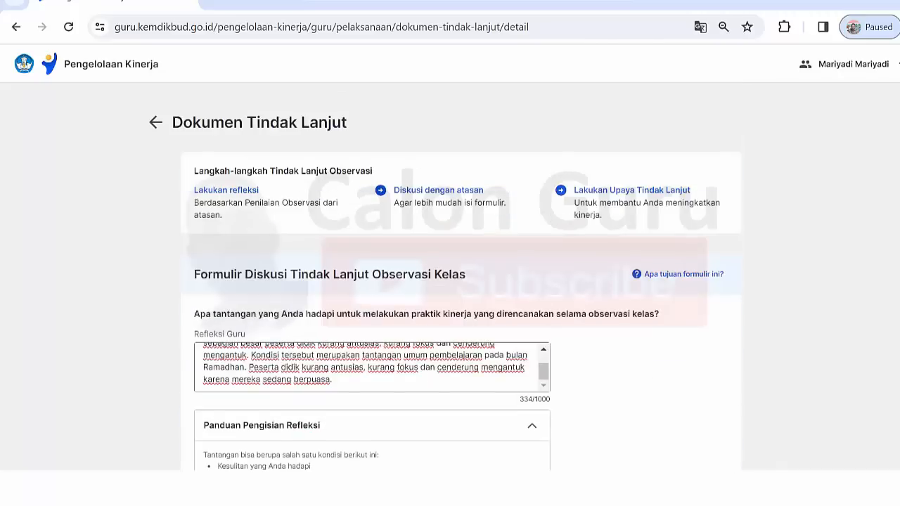
pyautogui.scroll(-10, 461, 276)
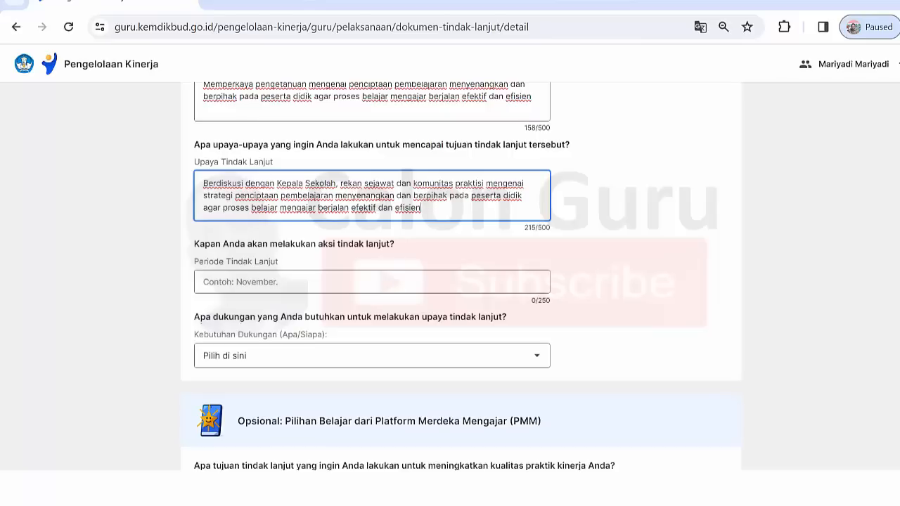
# Set Periode Tindak Lanjut to "Mei" under the question "Kapan Anda akan melakukan aksi tindak lanjut?".
pyautogui.scroll(-1, 462, 277)
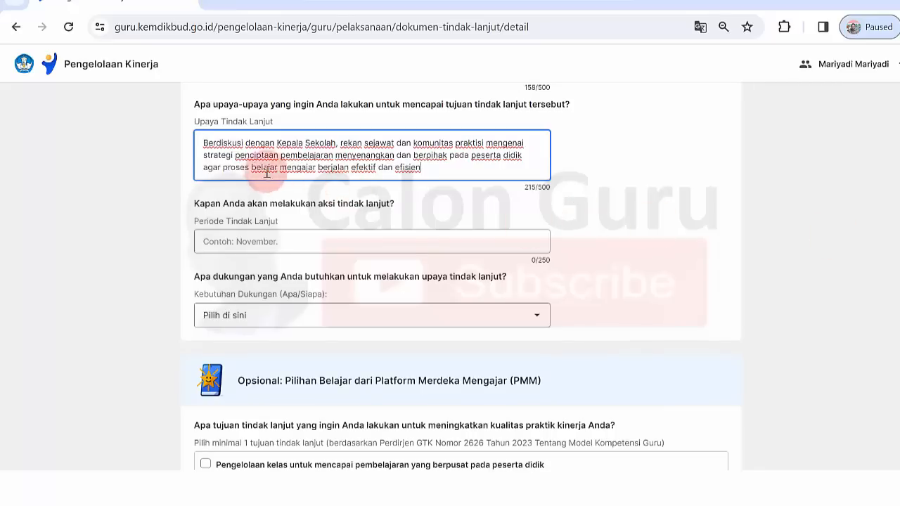
pyautogui.click(229, 204)
pyautogui.moveTo(228, 205); pyautogui.dragTo(394, 201)
pyautogui.click(395, 203)
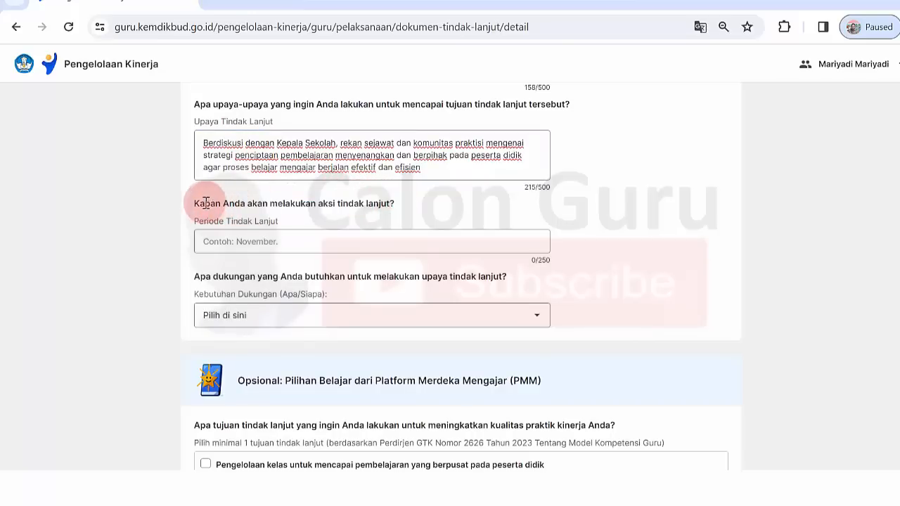
pyautogui.moveTo(204, 202); pyautogui.dragTo(370, 202)
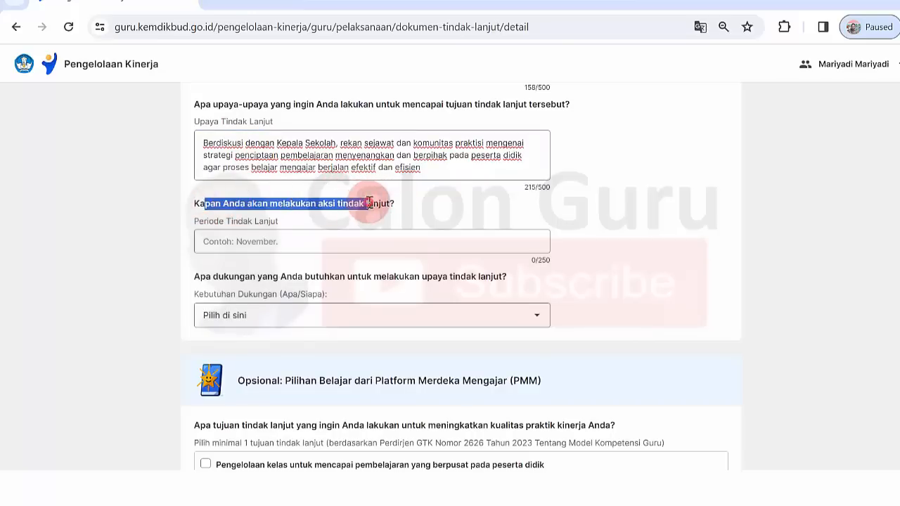
pyautogui.click(322, 227)
pyautogui.click(232, 246)
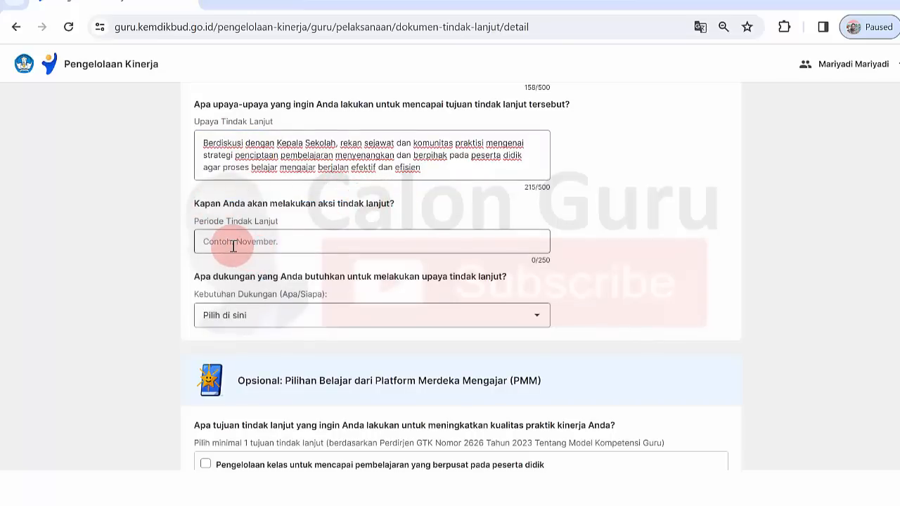
pyautogui.click(506, 249)
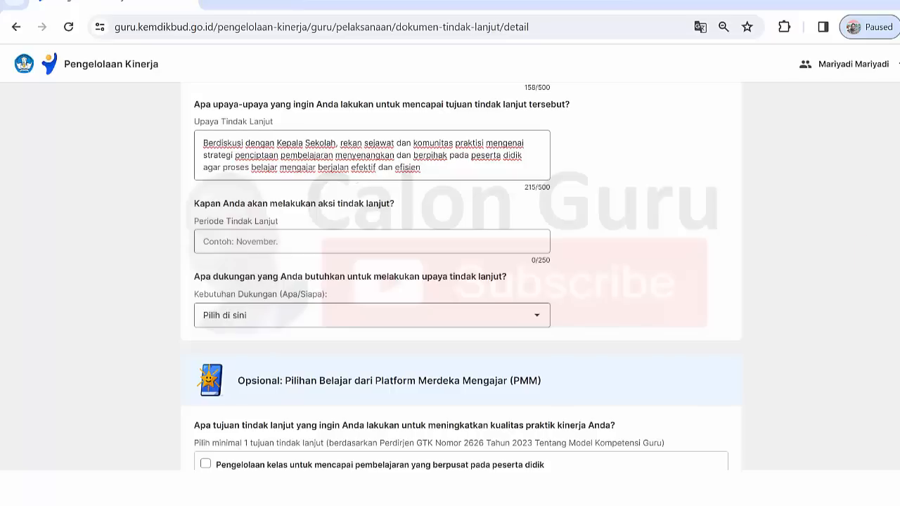
pyautogui.click(259, 244)
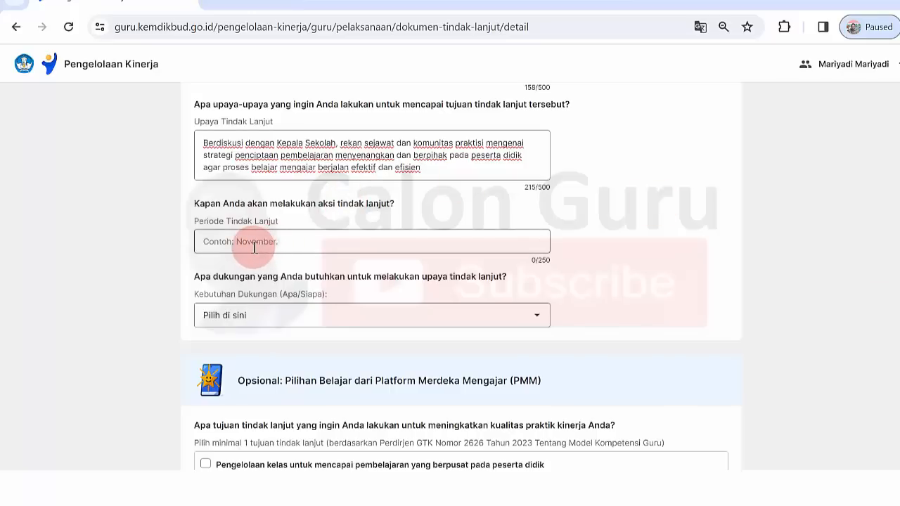
pyautogui.write('Mei')
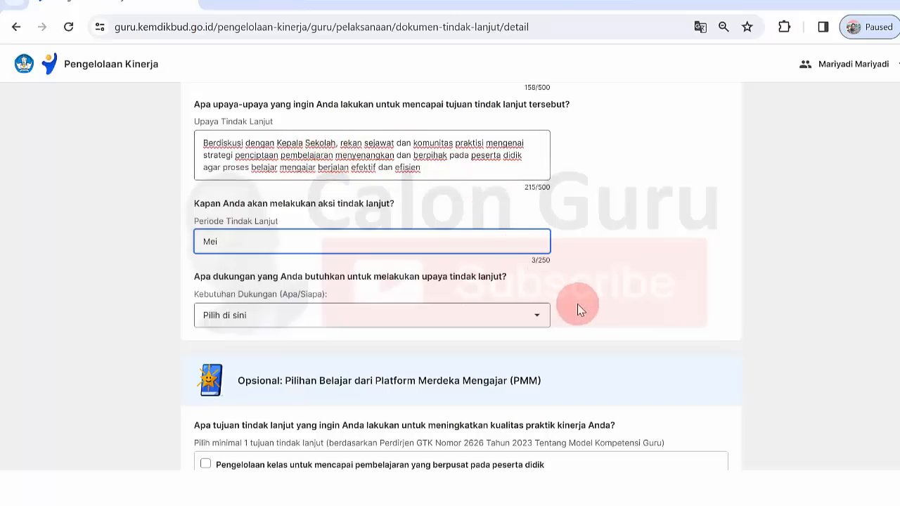
# Set Kebutuhan Dukungan to "Penyediaan atau pembelian alat dukung pembelajaran" in the Pilihan Belajar section.
pyautogui.scroll(-1, 461, 276)
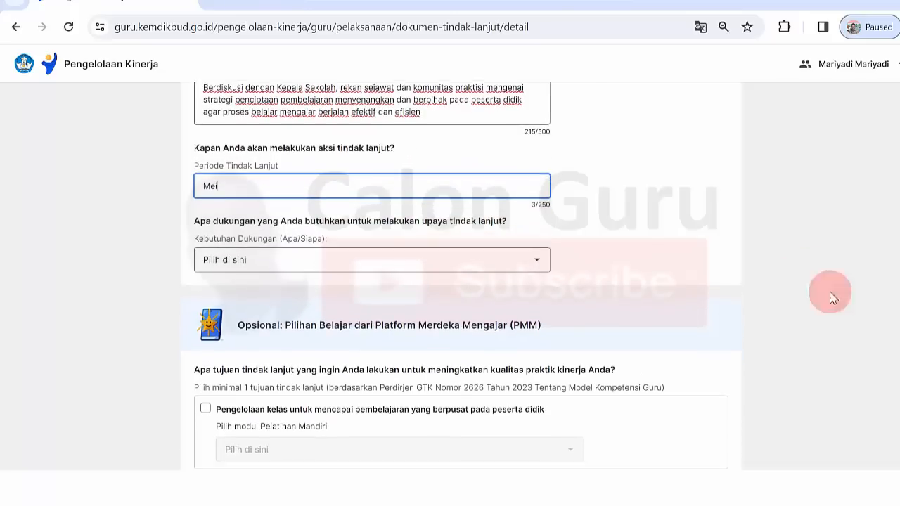
pyautogui.click(510, 257)
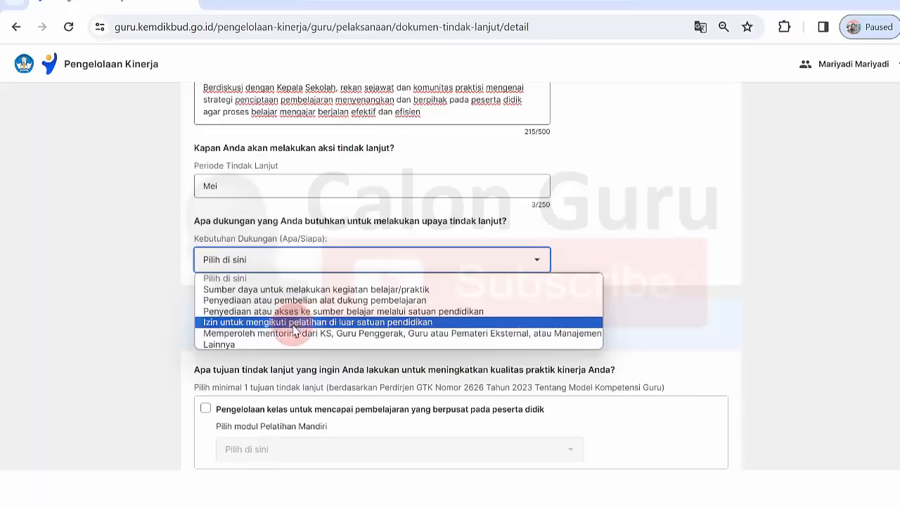
pyautogui.click(354, 301)
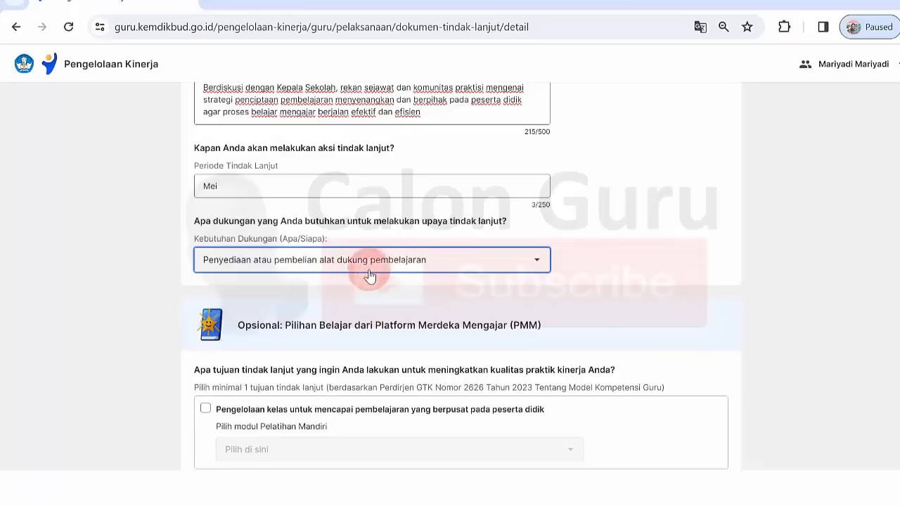
# Examine the optional Platform Merdeka Mengajar (PMM) section's follow-up goals and training modules against the Pilihan Belajar answers.
pyautogui.scroll(-3, 461, 281)
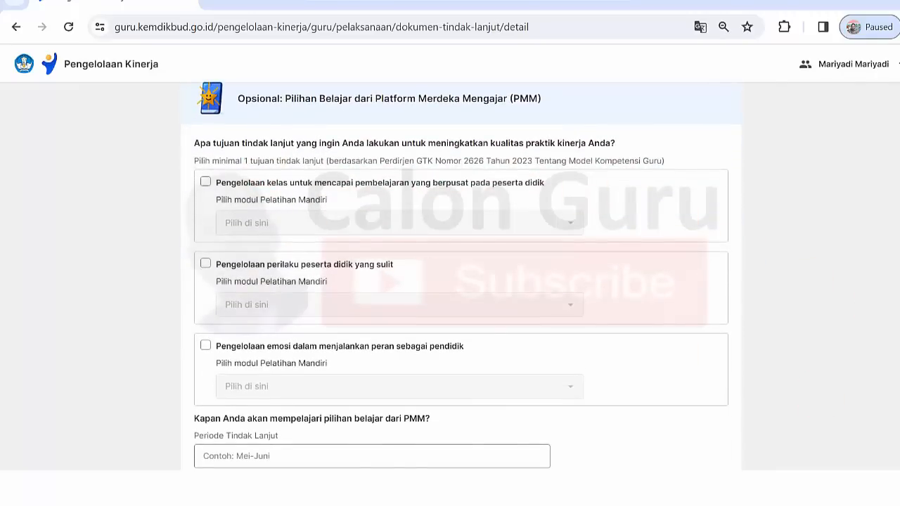
pyautogui.scroll(7, 461, 281)
pyautogui.scroll(-5, 461, 281)
pyautogui.scroll(-2, 462, 282)
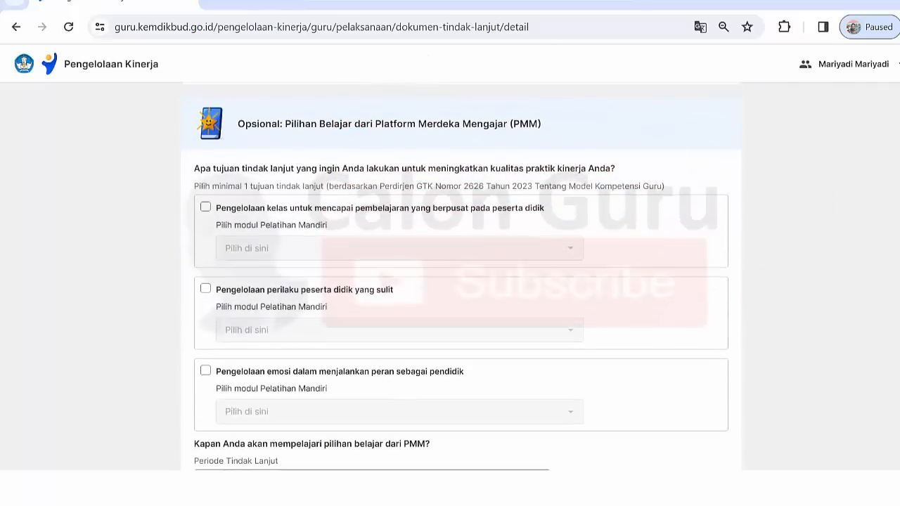
pyautogui.scroll(-3, 461, 281)
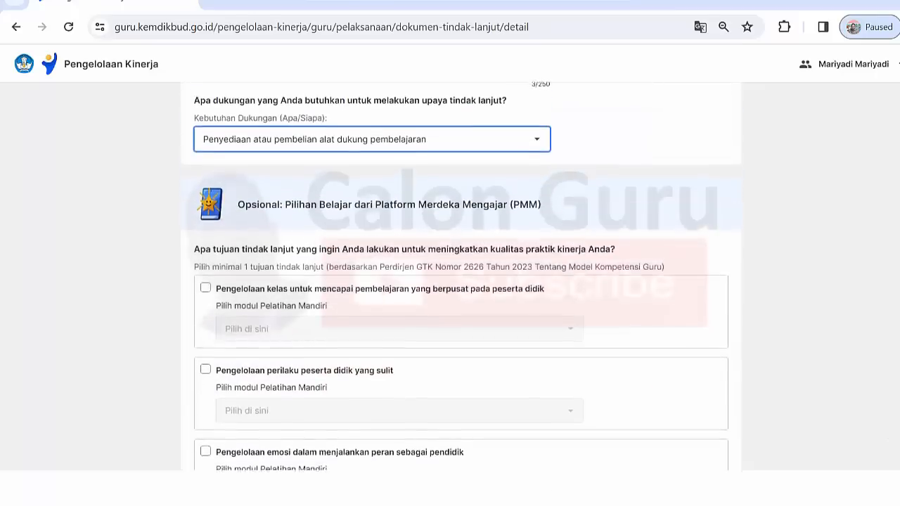
pyautogui.scroll(4, 461, 276)
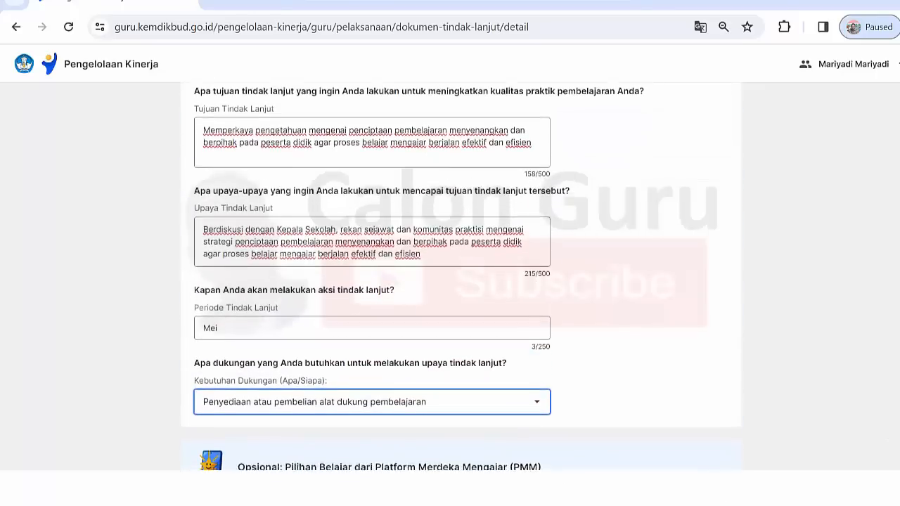
pyautogui.scroll(-4, 461, 276)
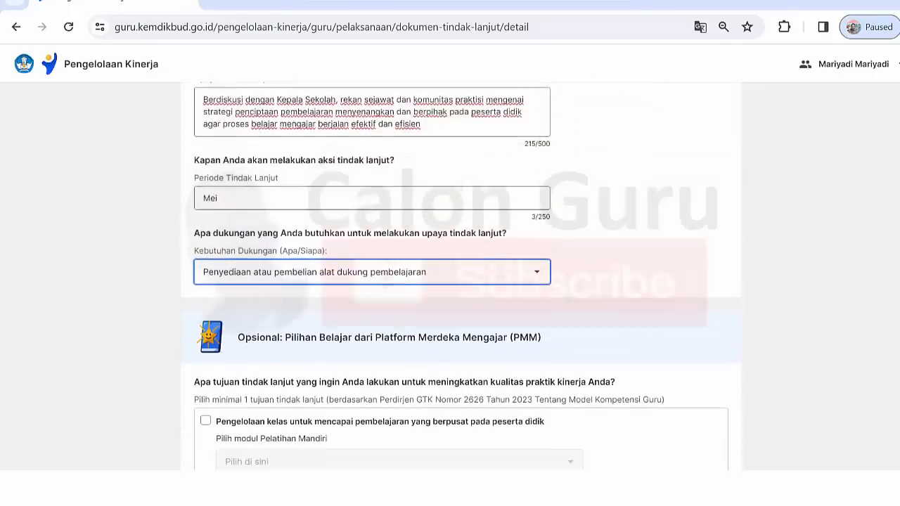
pyautogui.scroll(-1, 461, 276)
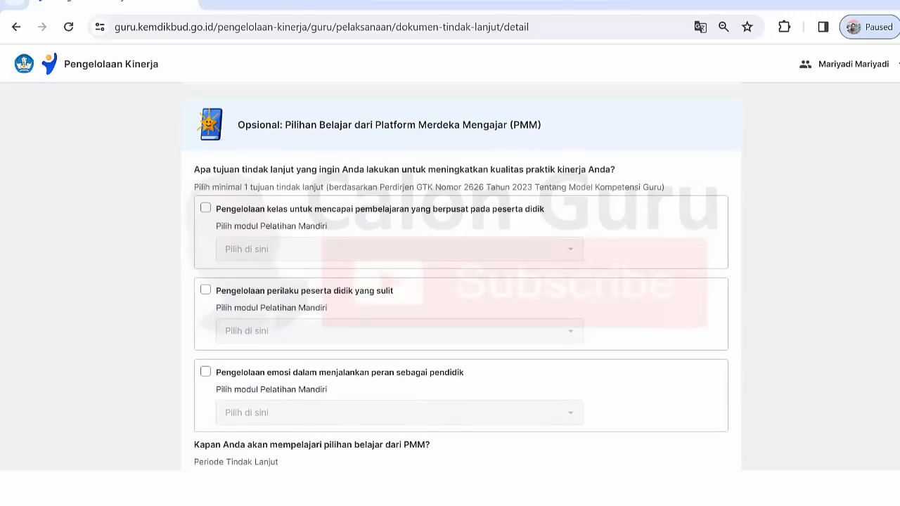
pyautogui.scroll(4, 461, 276)
pyautogui.scroll(-3, 461, 276)
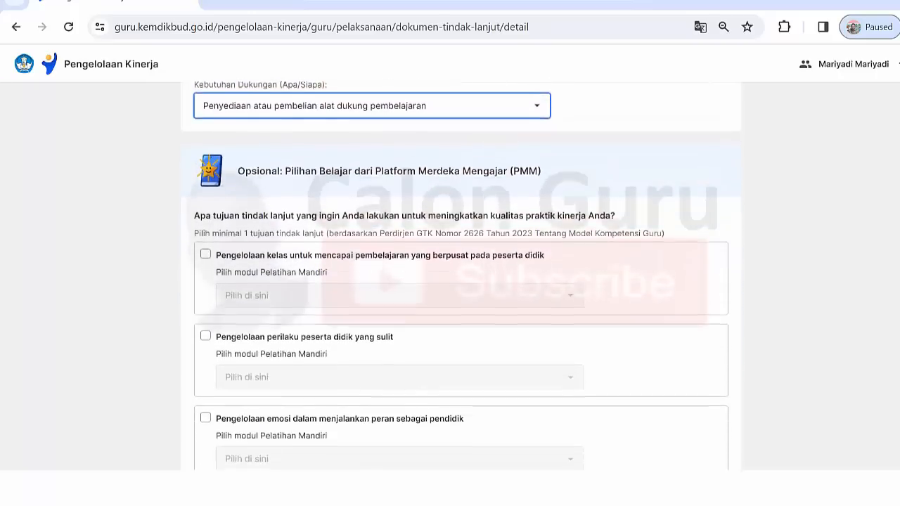
pyautogui.scroll(-1, 461, 276)
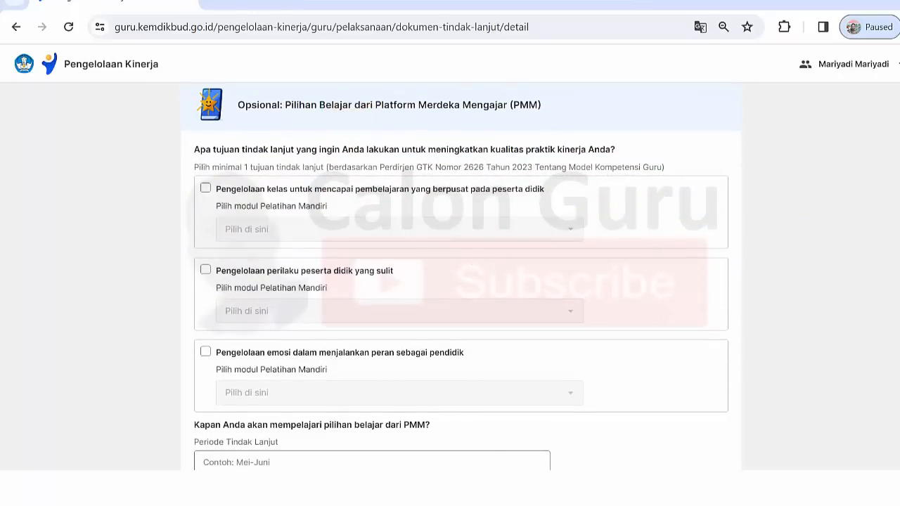
pyautogui.scroll(-1, 374, 47)
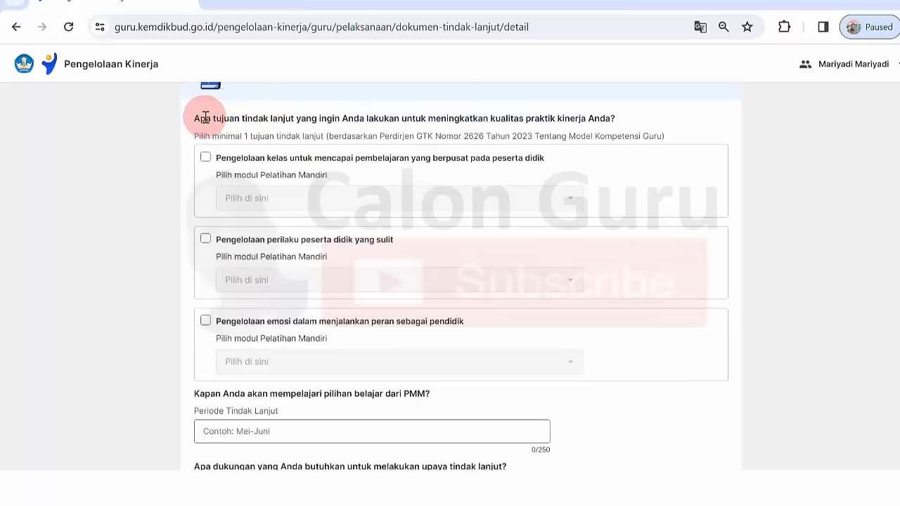
pyautogui.moveTo(204, 118); pyautogui.dragTo(628, 121)
pyautogui.scroll(2, 461, 275)
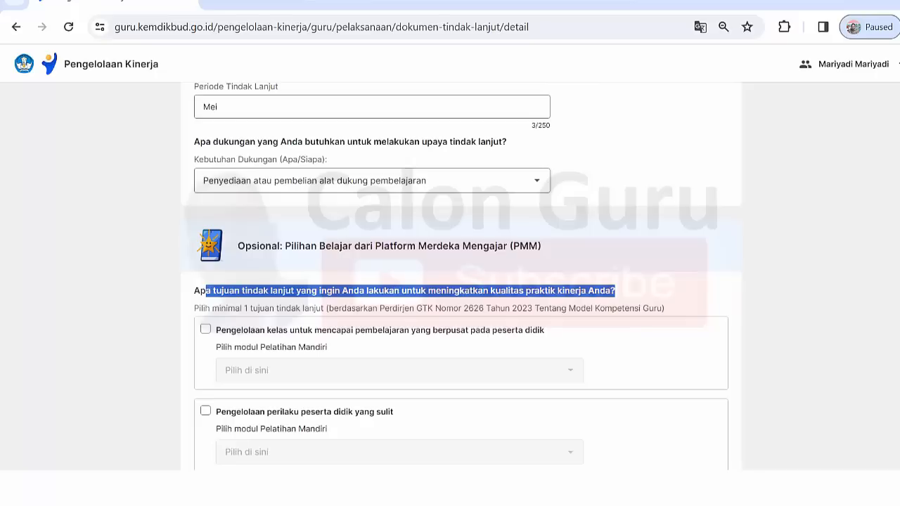
pyautogui.scroll(-2, 461, 274)
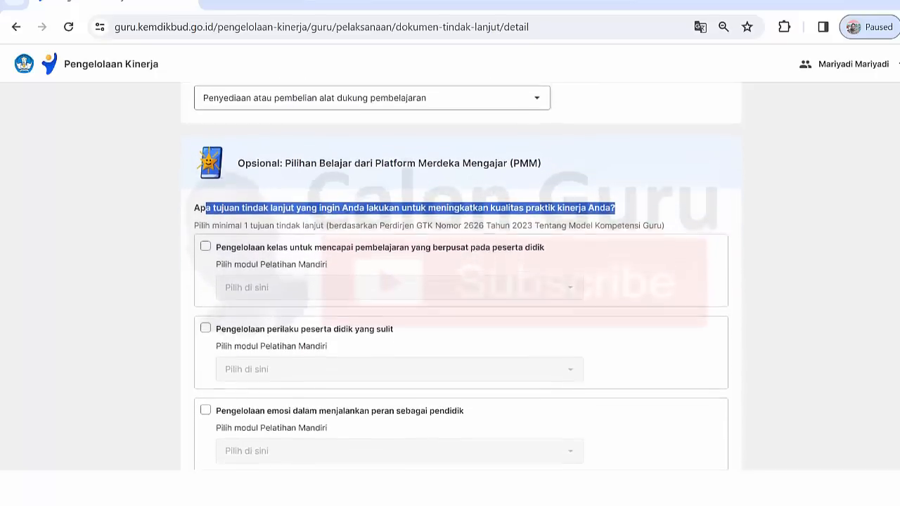
pyautogui.scroll(-1, 461, 274)
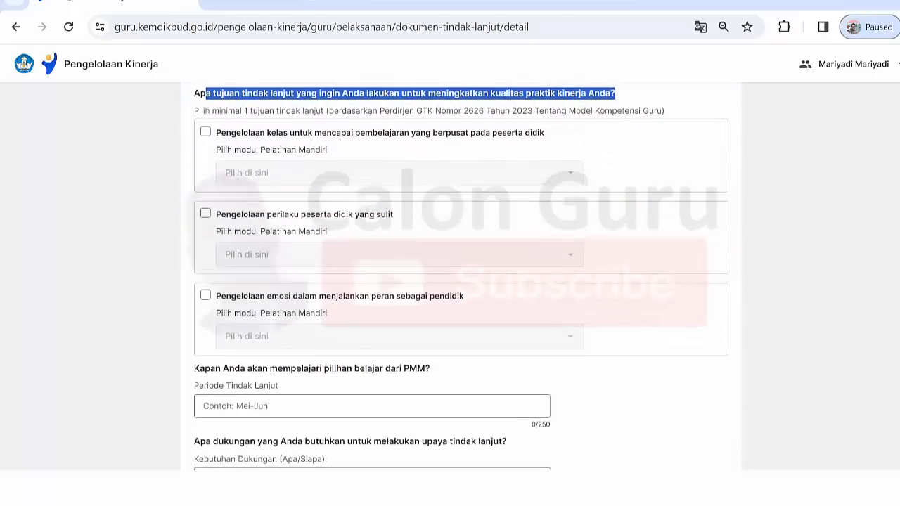
pyautogui.scroll(1, 462, 274)
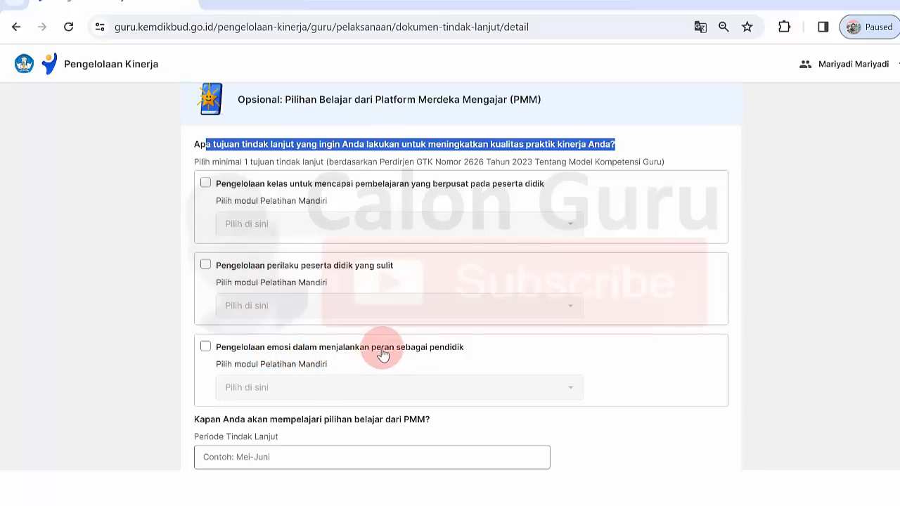
# Tick the goal "Pengelolaan kelas untuk mencapai pembelajaran yang berpusat pada peserta didik" and clear it again.
pyautogui.click(206, 183)
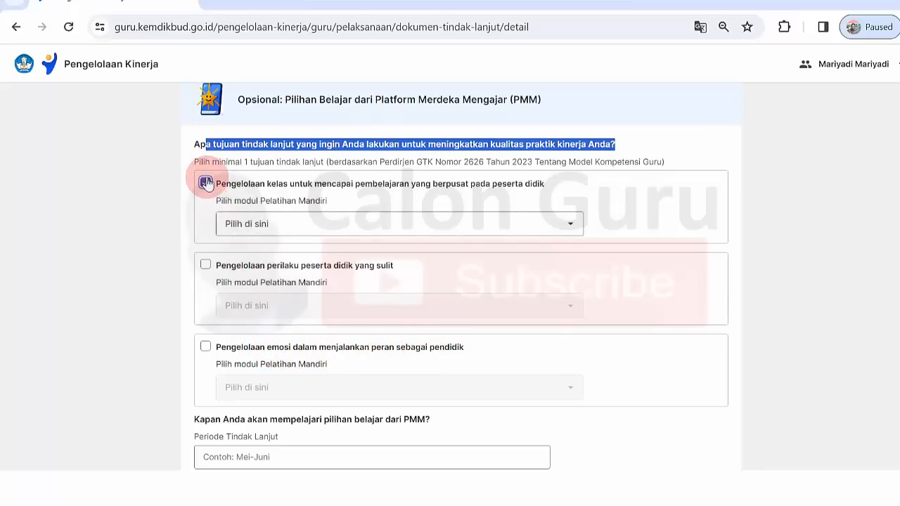
pyautogui.click(205, 183)
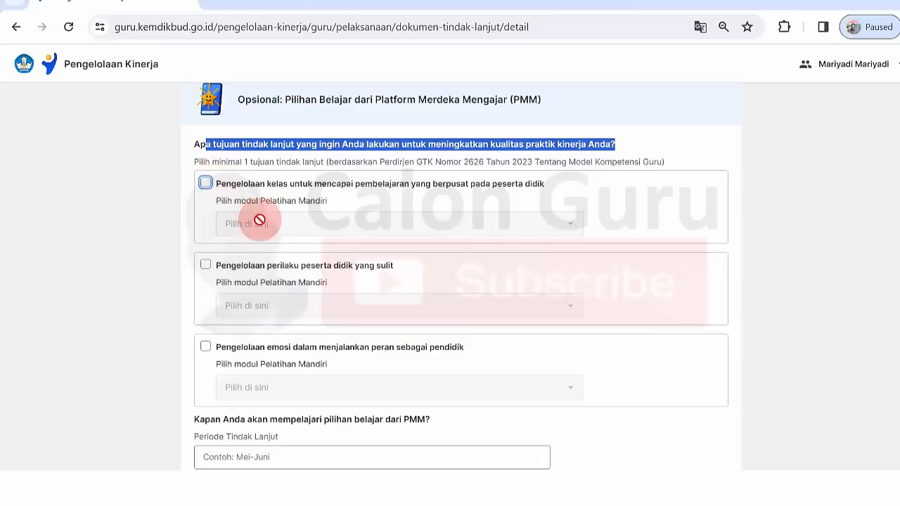
# Tick "Pengelolaan kelas untuk mencapai pembelajaran yang berpusat pada peserta didik" and set its Pelatihan Mandiri module to "Hukuman VS Konsekuensi VS Restitusi".
pyautogui.click(205, 184)
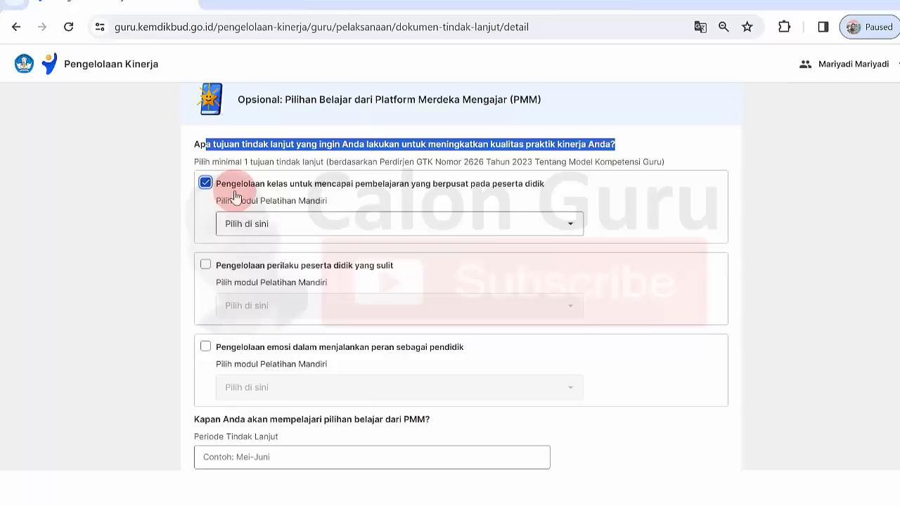
pyautogui.click(377, 190)
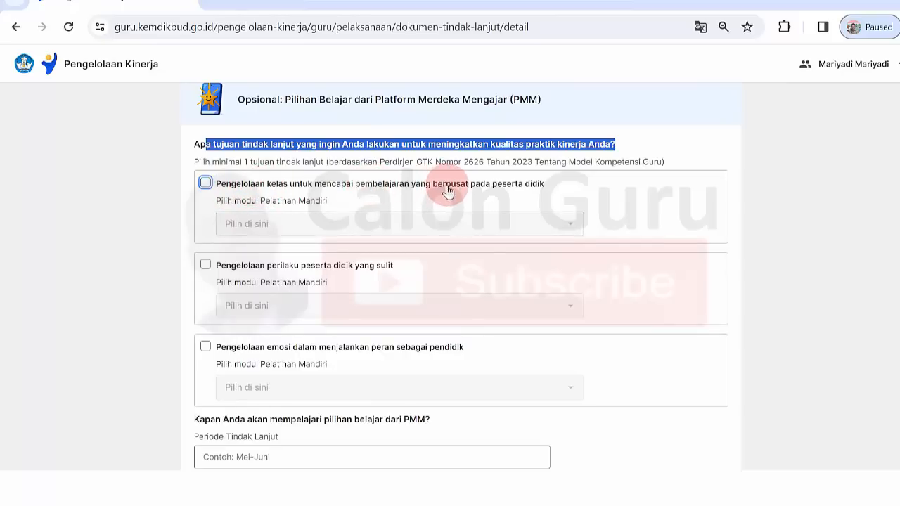
pyautogui.click(206, 183)
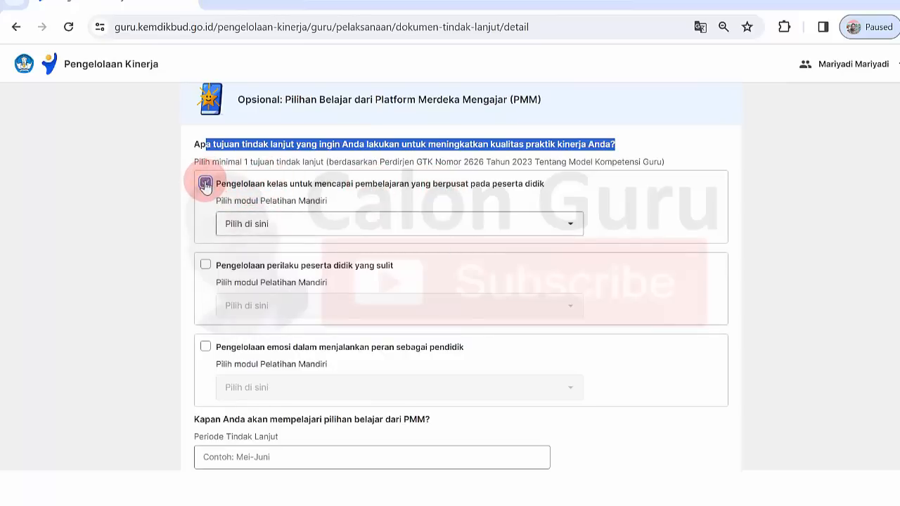
pyautogui.click(338, 224)
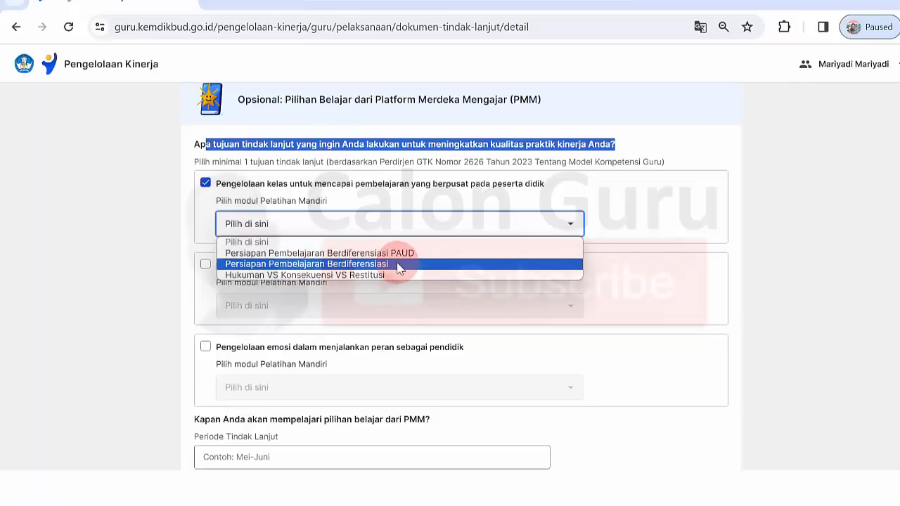
pyautogui.click(314, 276)
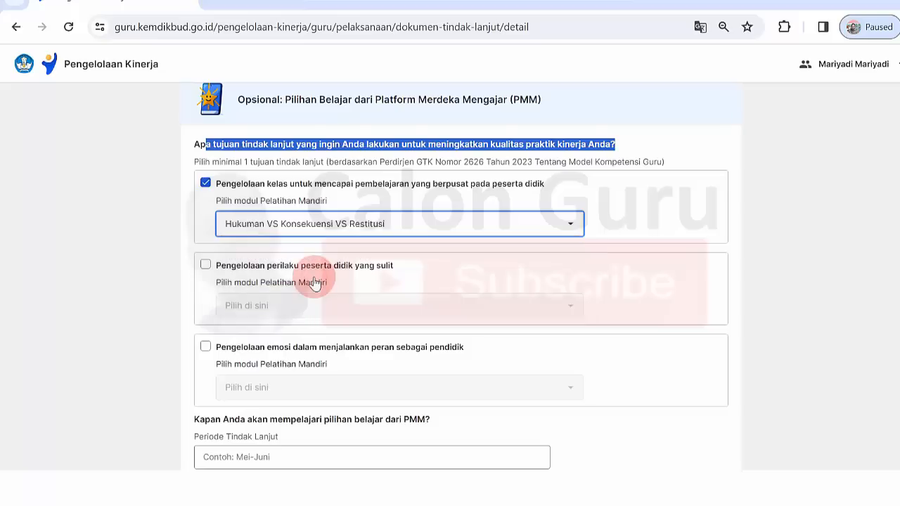
# Tick the goal "Pengelolaan perilaku peserta didik yang sulit" and set its Pelatihan Mandiri module to "Restitusi".
pyautogui.scroll(-2, 281, 246)
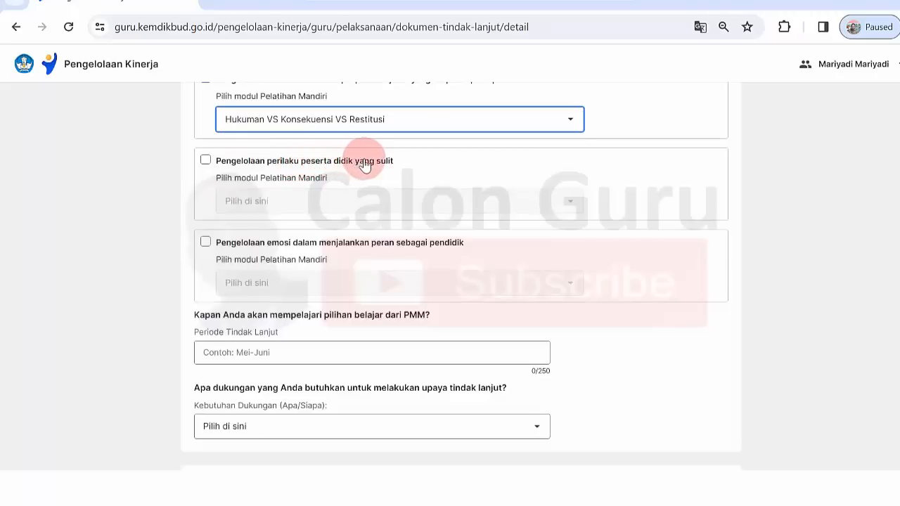
pyautogui.click(246, 199)
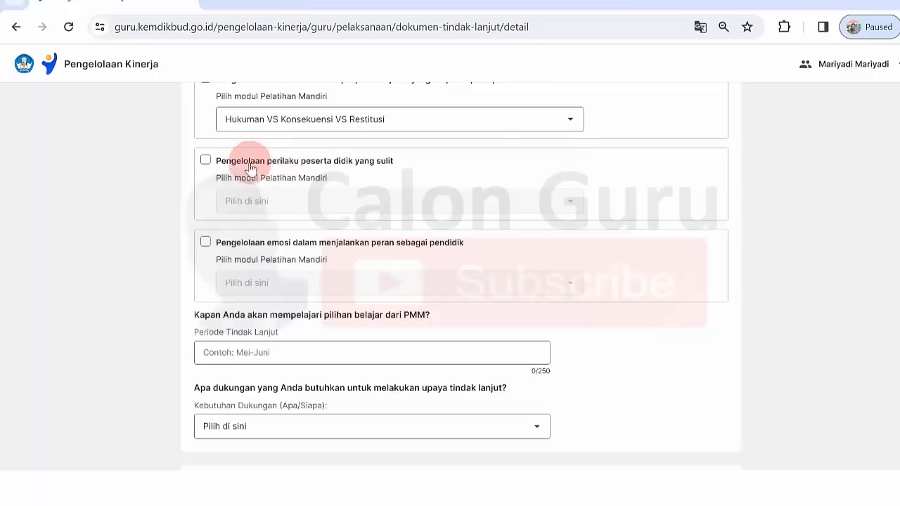
pyautogui.click(205, 161)
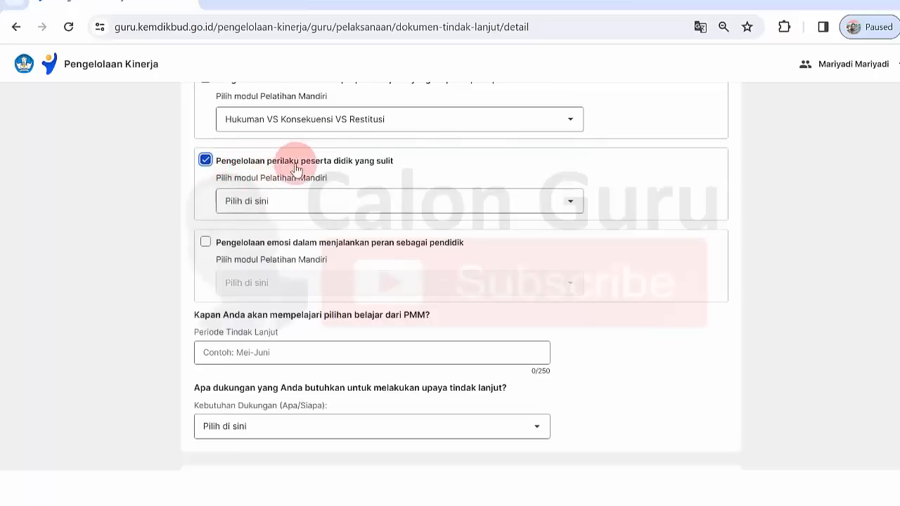
pyautogui.click(388, 204)
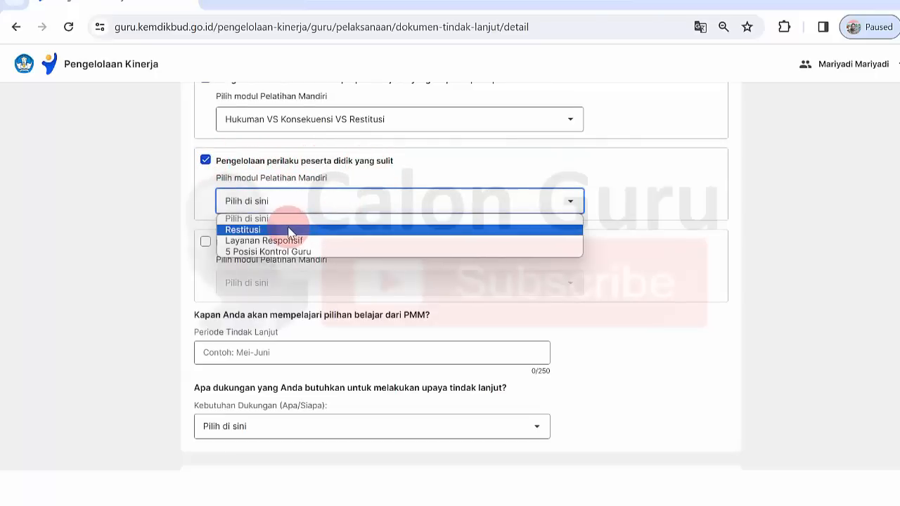
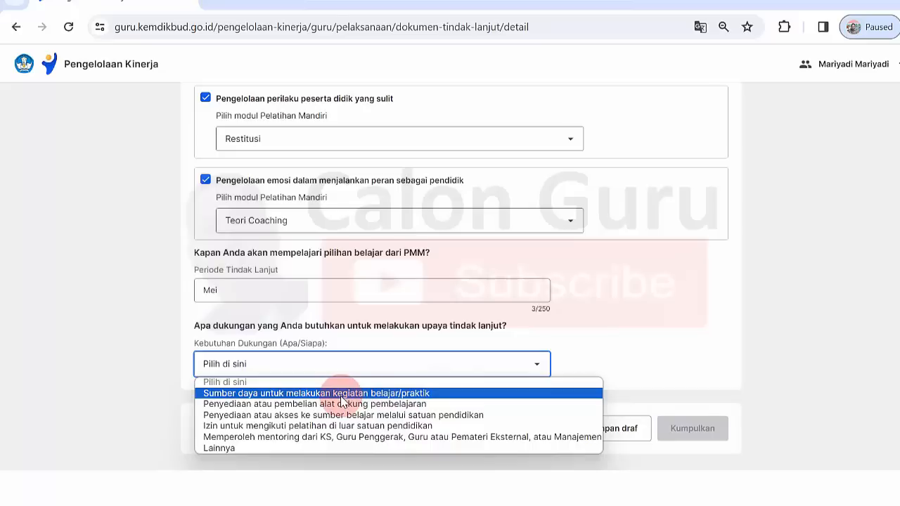
# Set the PMM section's Kebutuhan Dukungan to "Sumber daya untuk melakukan kegiatan belajar/praktik" and save the form as a draft.
pyautogui.click(342, 395)
pyautogui.click(854, 392)
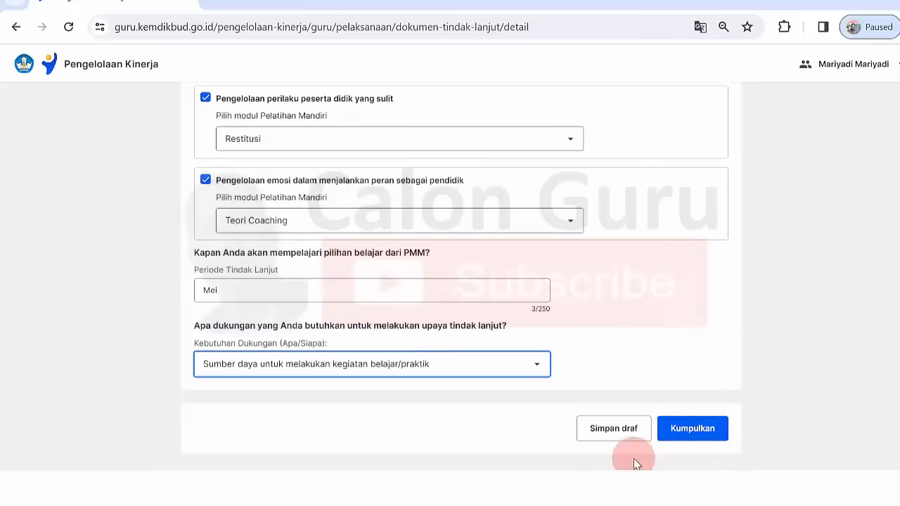
pyautogui.click(623, 433)
# Check the filled Dokumen Tindak Lanjut from beginning to end and submit it.
pyautogui.scroll(20, 460, 276)
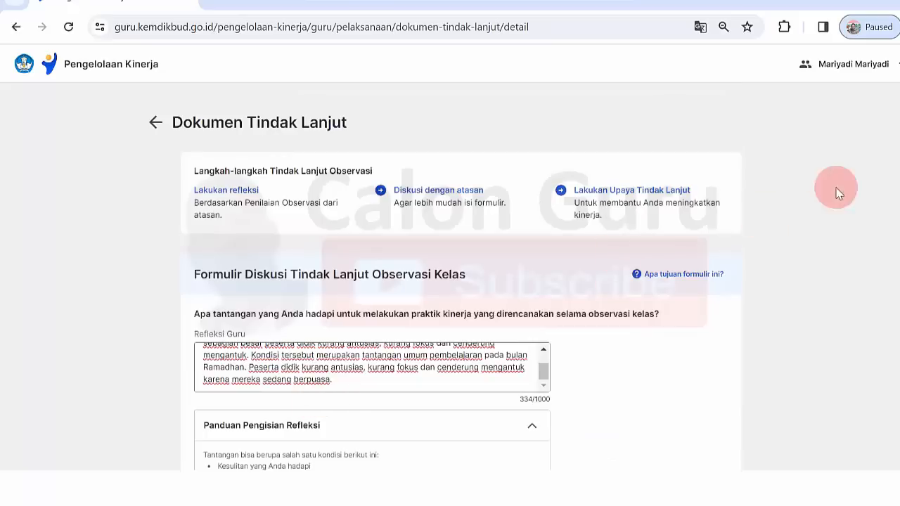
pyautogui.scroll(-20, 461, 276)
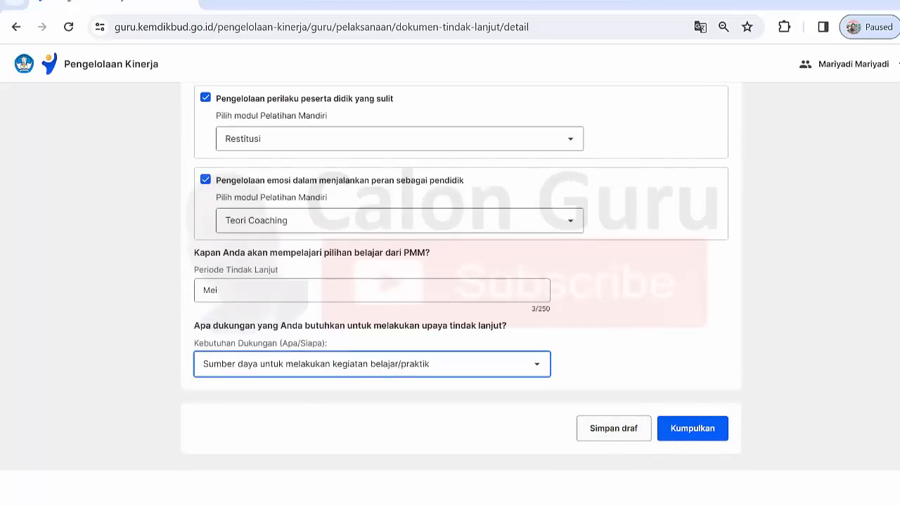
pyautogui.scroll(20, 461, 276)
pyautogui.scroll(-20, 460, 276)
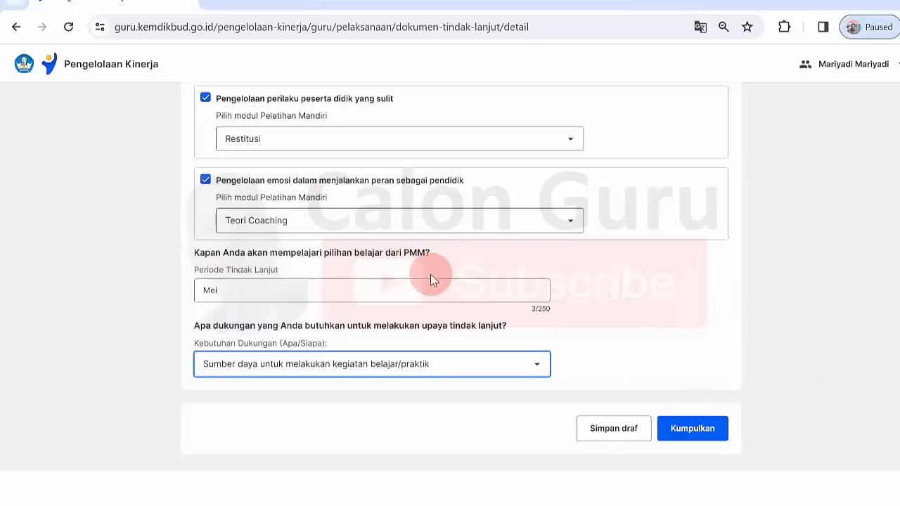
pyautogui.click(699, 426)
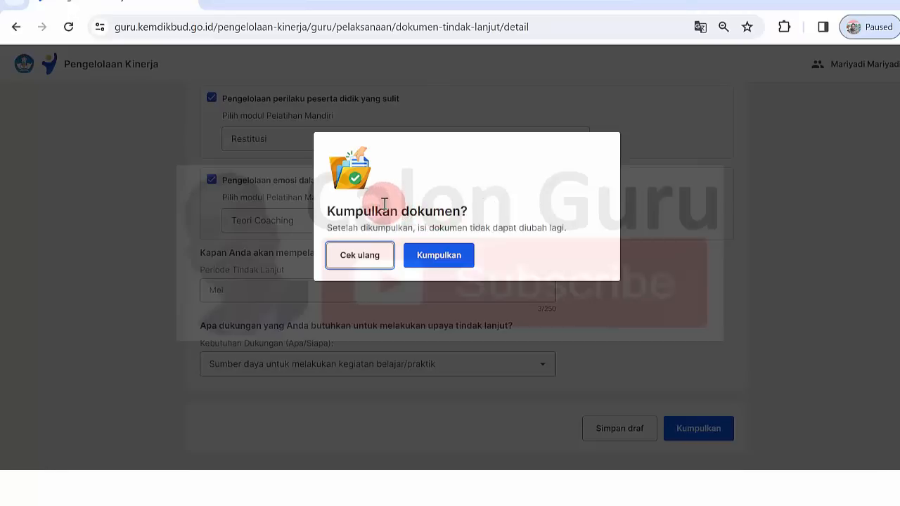
pyautogui.click(441, 256)
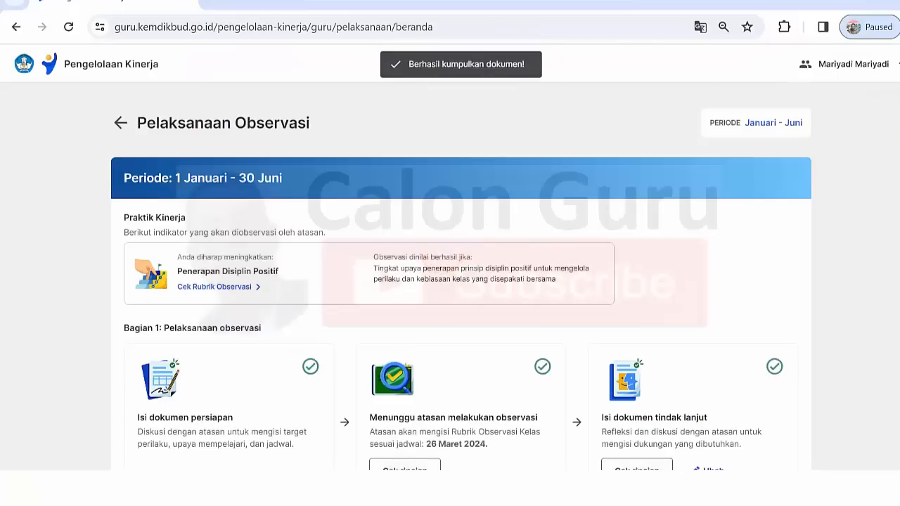
# Reload the Pelaksanaan Observasi page, view the details of "Isi dokumen tindak lanjut" and return to the overview.
pyautogui.scroll(-3, 461, 274)
pyautogui.scroll(2, 609, 261)
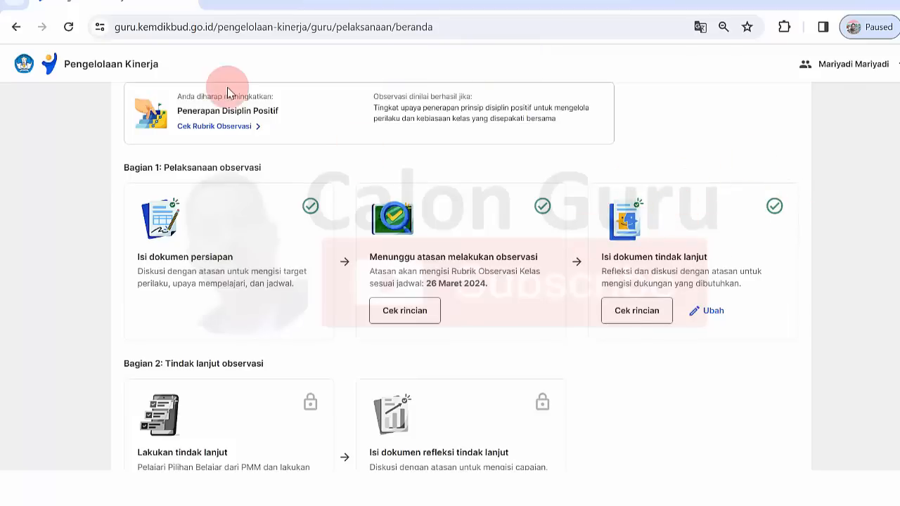
pyautogui.click(68, 27)
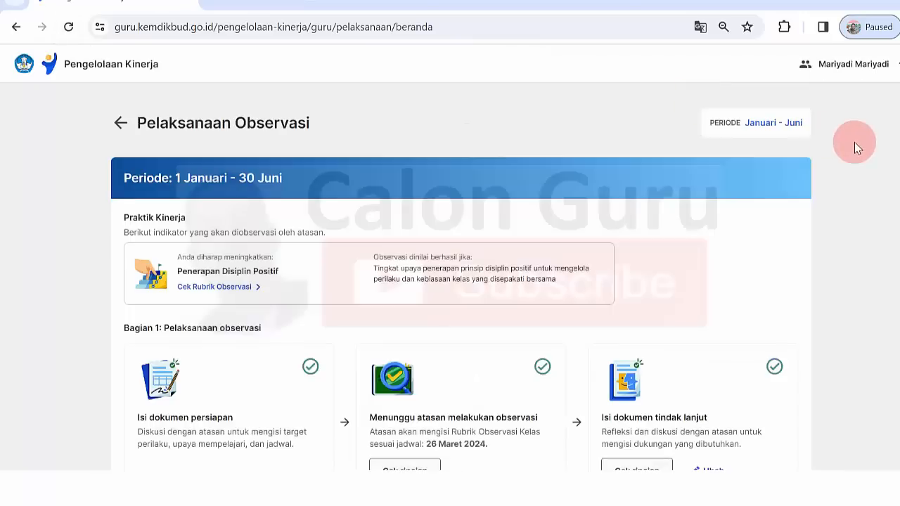
pyautogui.scroll(-2, 460, 281)
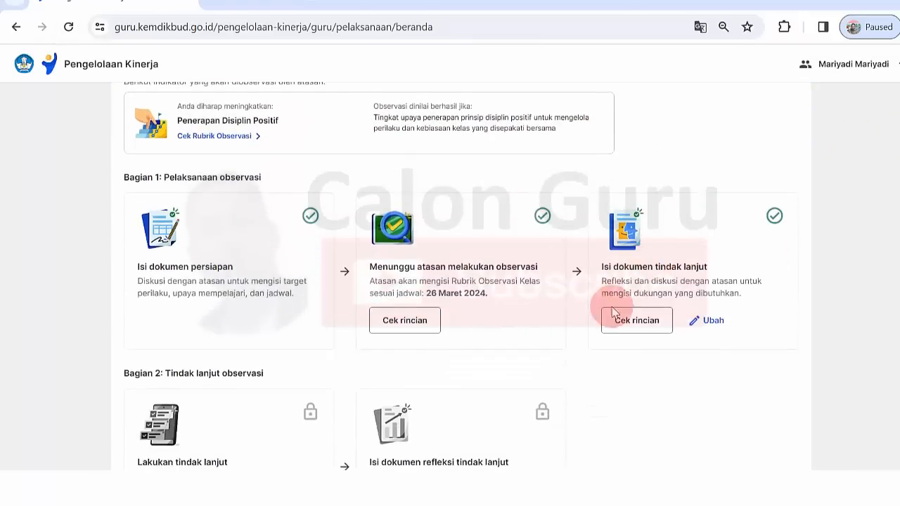
pyautogui.click(636, 323)
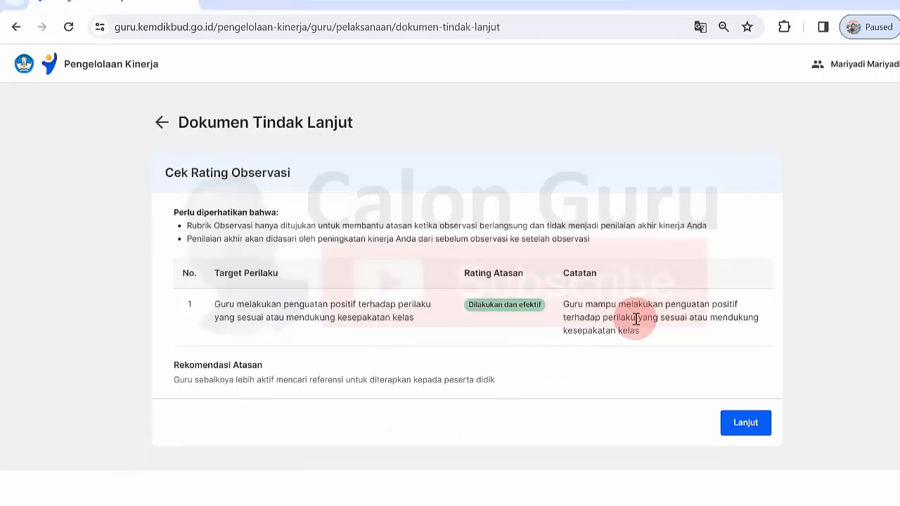
pyautogui.click(162, 124)
pyautogui.scroll(-3, 781, 316)
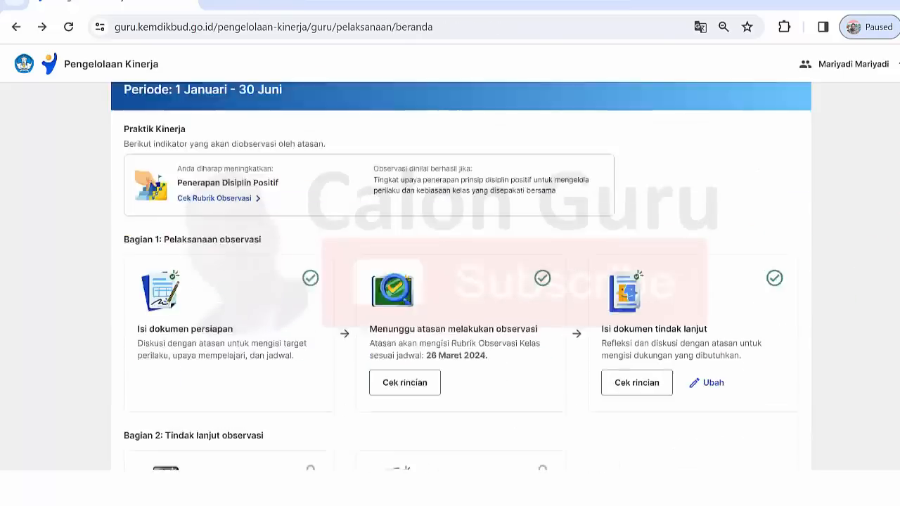
# Request a change to the submitted "Isi dokumen tindak lanjut" from the Pelaksanaan Observasi page.
pyautogui.click(713, 293)
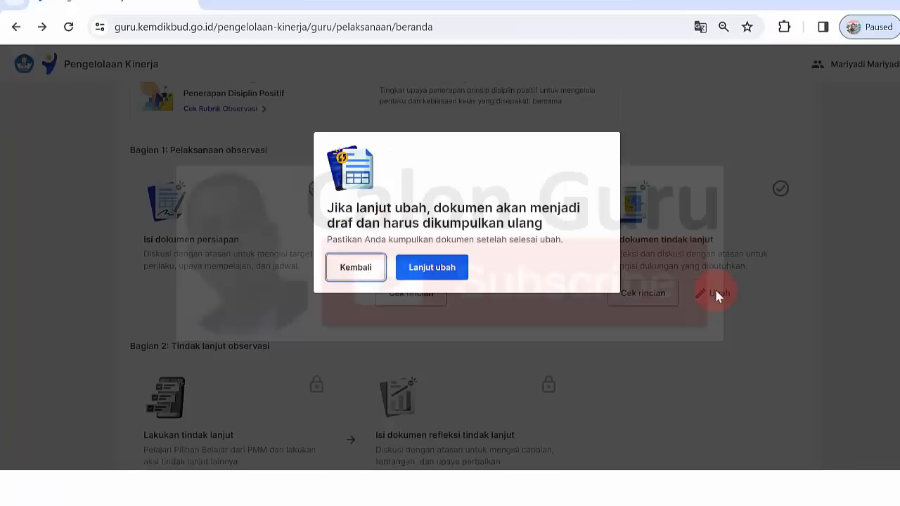
pyautogui.click(447, 266)
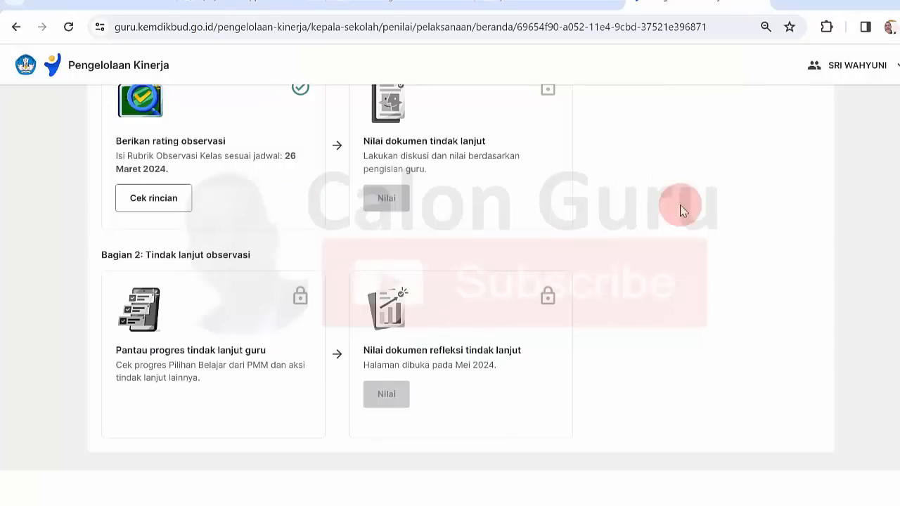
# Switch to the principal's Pengelolaan Kinerja account, refresh Pelaksanaan Observasi Kelas and reopen the teacher's Observasi Kelas assessment from Rincian Penilaian Kinerja.
pyautogui.scroll(4, 460, 282)
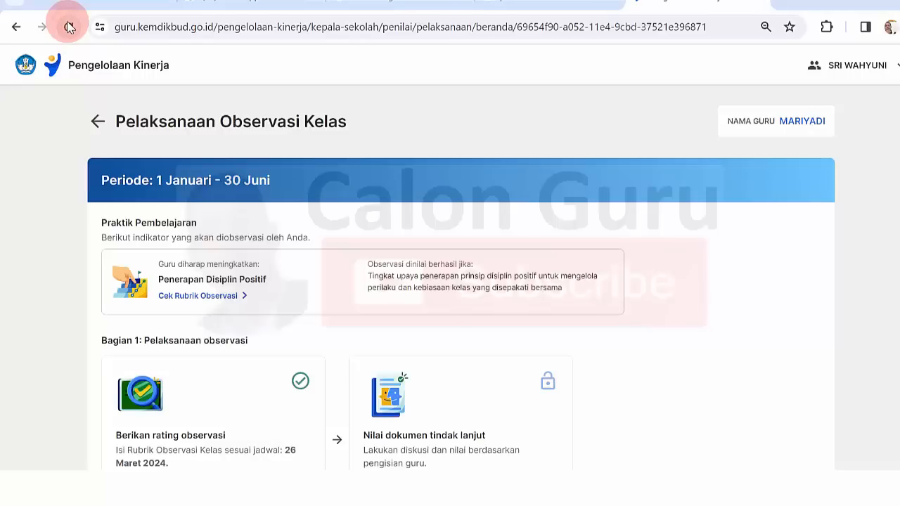
pyautogui.click(99, 122)
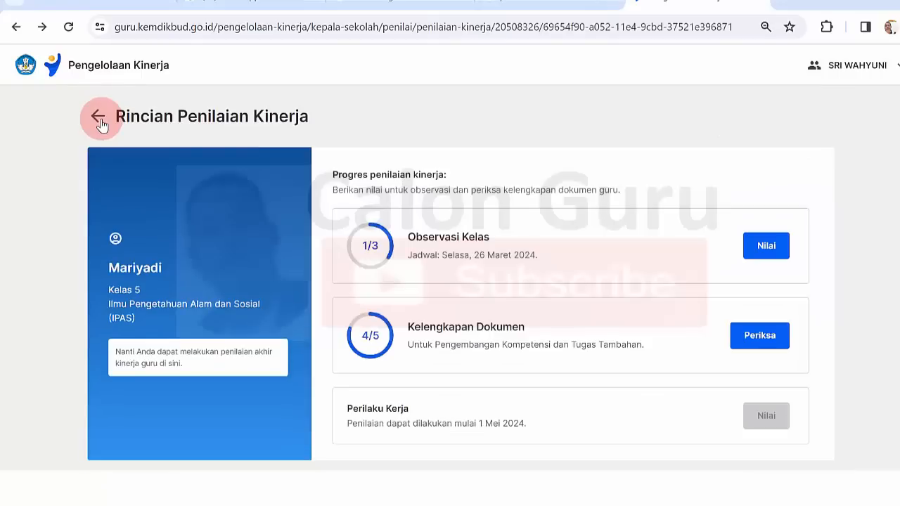
pyautogui.click(765, 251)
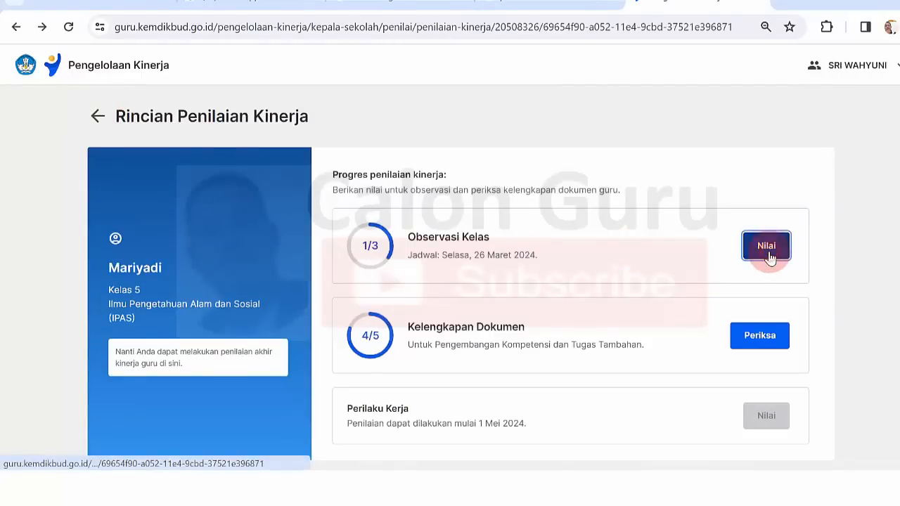
pyautogui.scroll(-4, 298, 395)
pyautogui.scroll(2, 297, 396)
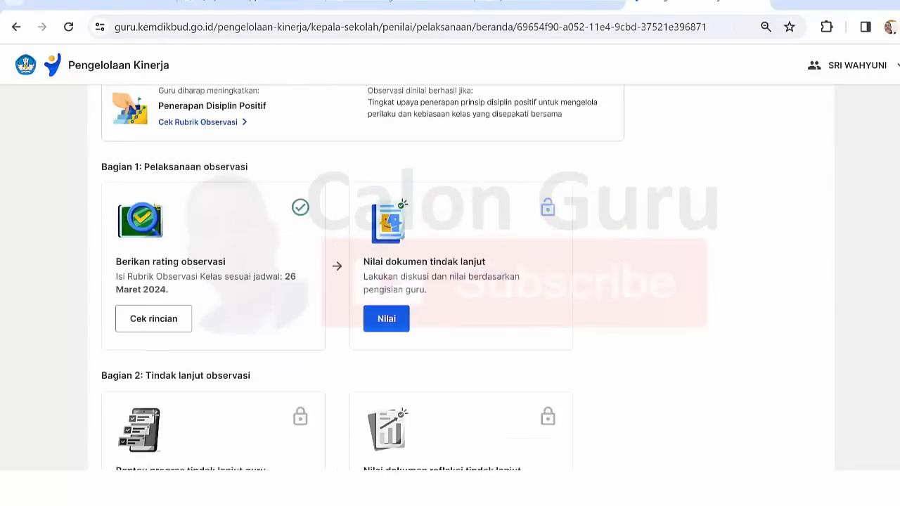
# Review the details of "Berikan rating observasi" in the Dokumen Rating Observasi and return to Pelaksanaan Observasi Kelas.
pyautogui.click(151, 344)
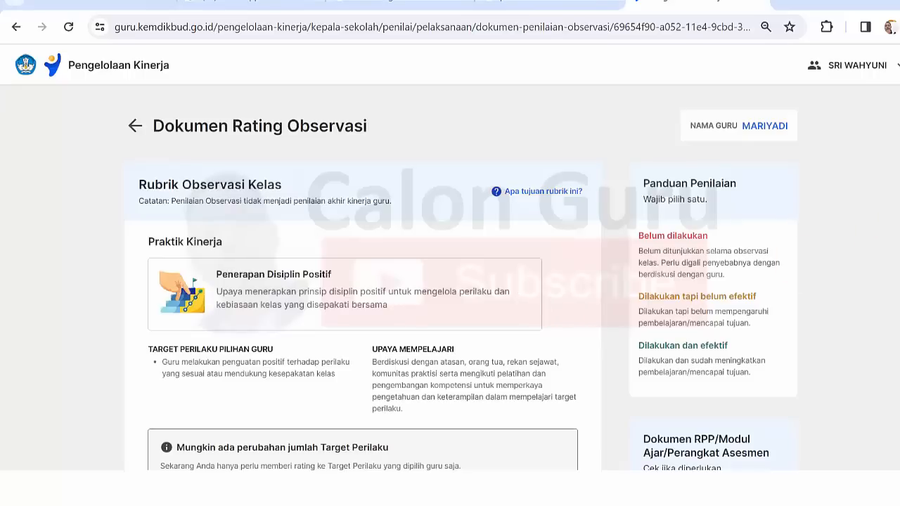
pyautogui.scroll(-5, 363, 281)
pyautogui.scroll(10, 363, 281)
pyautogui.click(136, 128)
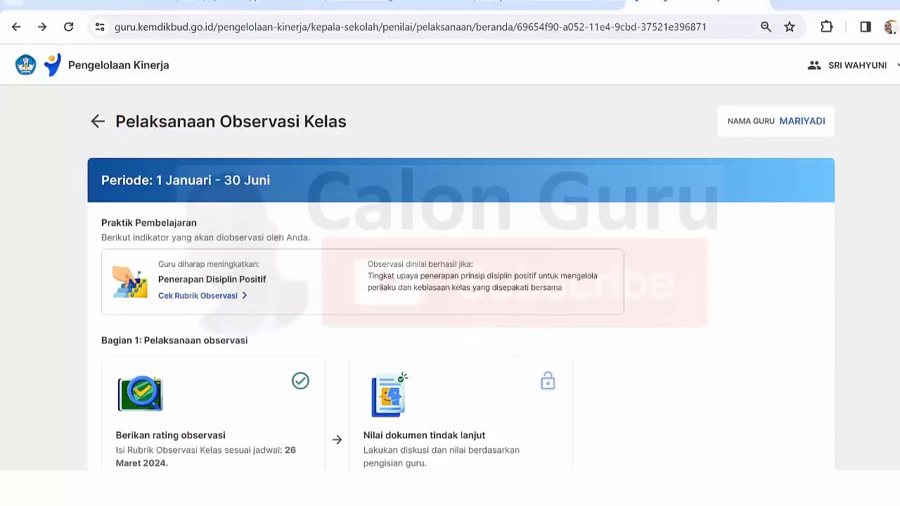
# Open "Nilai dokumen tindak lanjut" for assessment and read through the teacher's submitted entries.
pyautogui.scroll(-2, 488, 323)
pyautogui.scroll(-2, 380, 323)
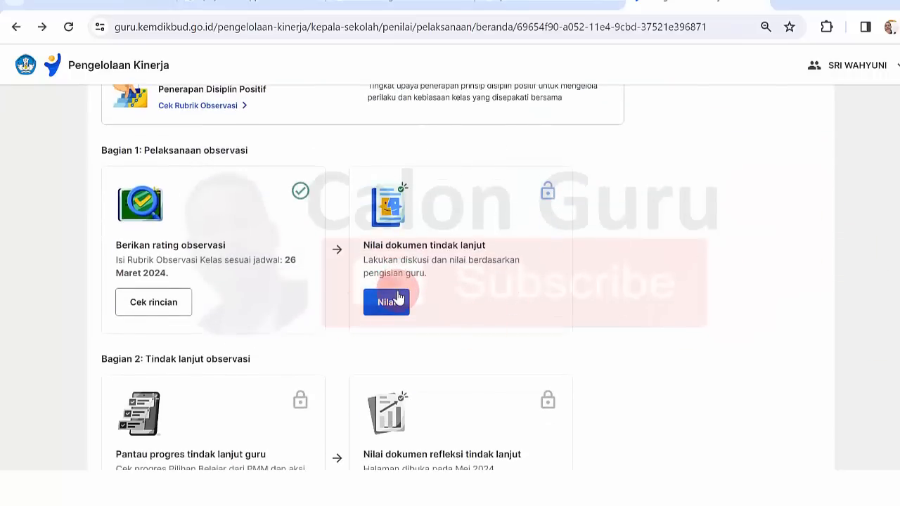
pyautogui.click(398, 303)
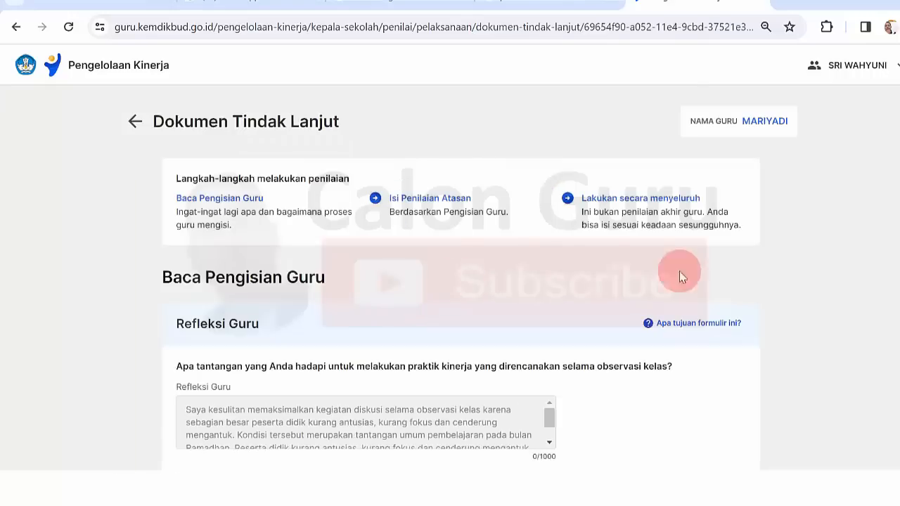
pyautogui.scroll(-6, 462, 281)
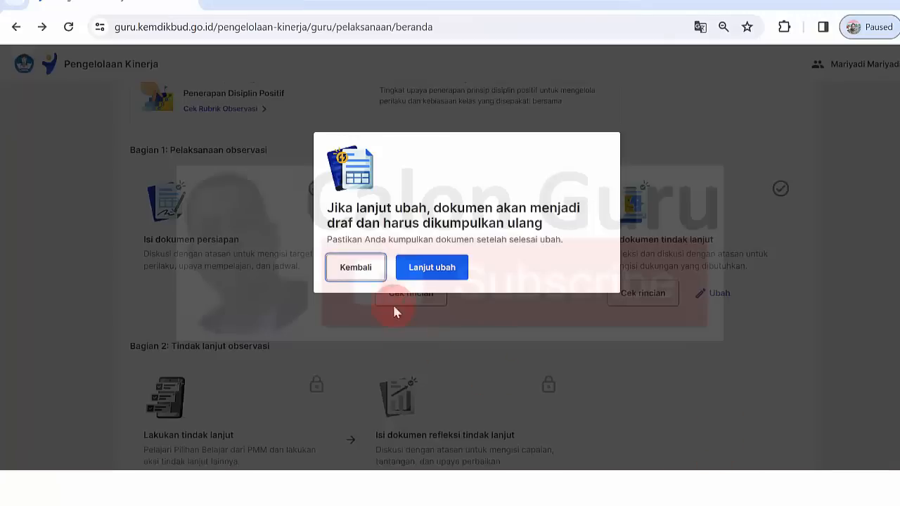
# Switch to the teacher's account, dismiss the edit request and view the full details of the submitted Dokumen Tindak Lanjut.
pyautogui.click(356, 270)
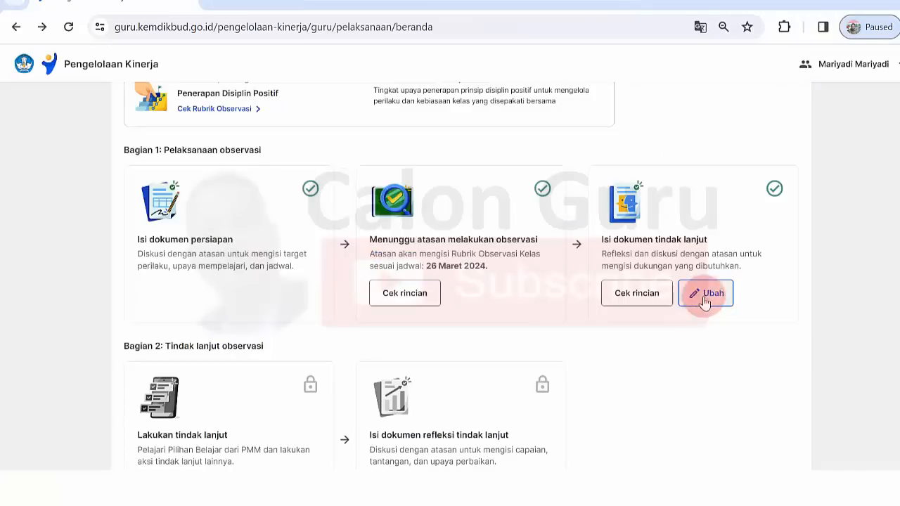
pyautogui.click(636, 299)
pyautogui.click(737, 426)
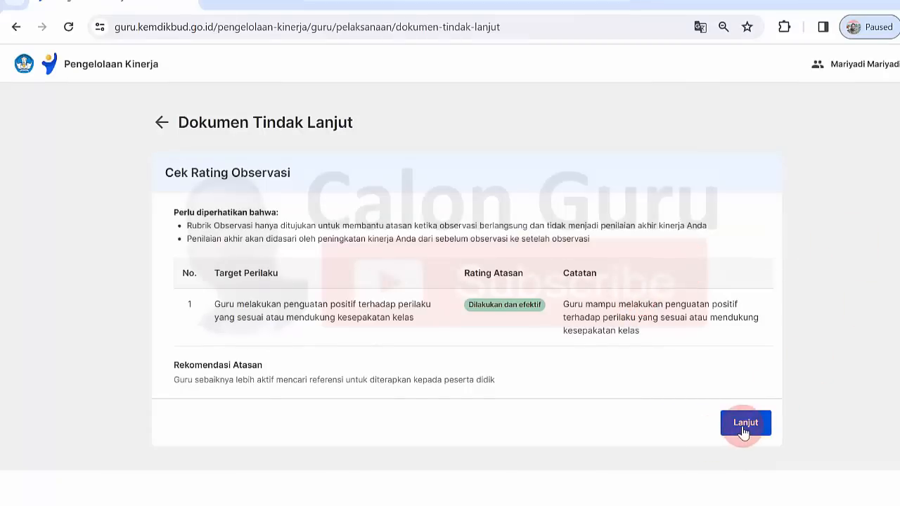
pyautogui.scroll(-6, 461, 281)
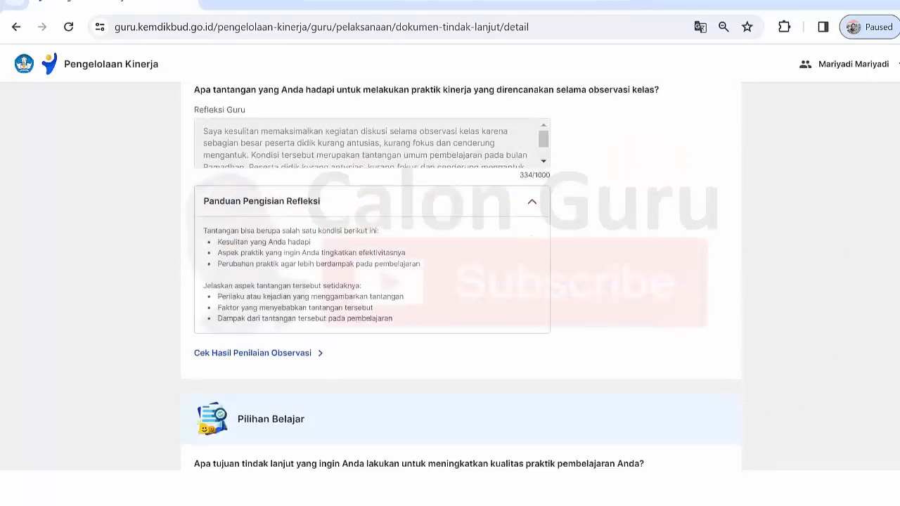
# Check the Tujuan Tindak Lanjut entry in the teacher's submitted document and switch to the principal's account.
pyautogui.moveTo(456, 302); pyautogui.dragTo(417, 336)
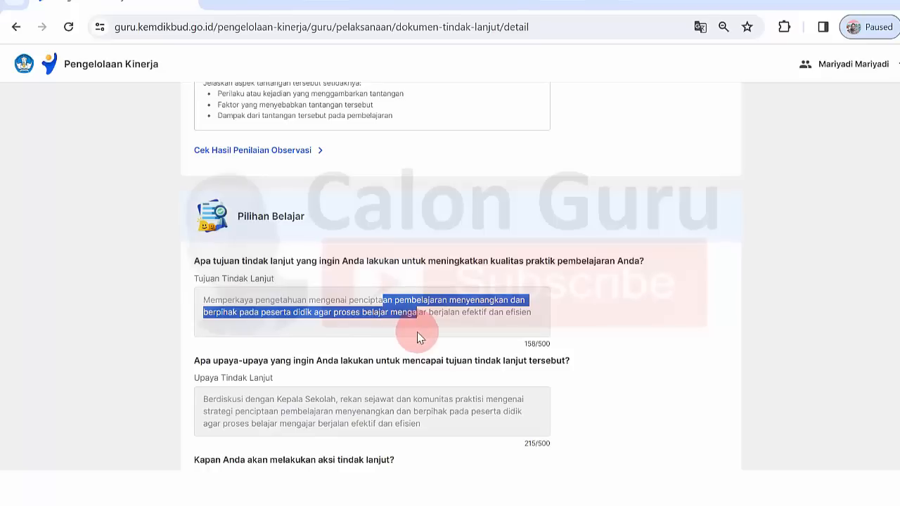
pyautogui.click(592, 291)
pyautogui.moveTo(532, 446)
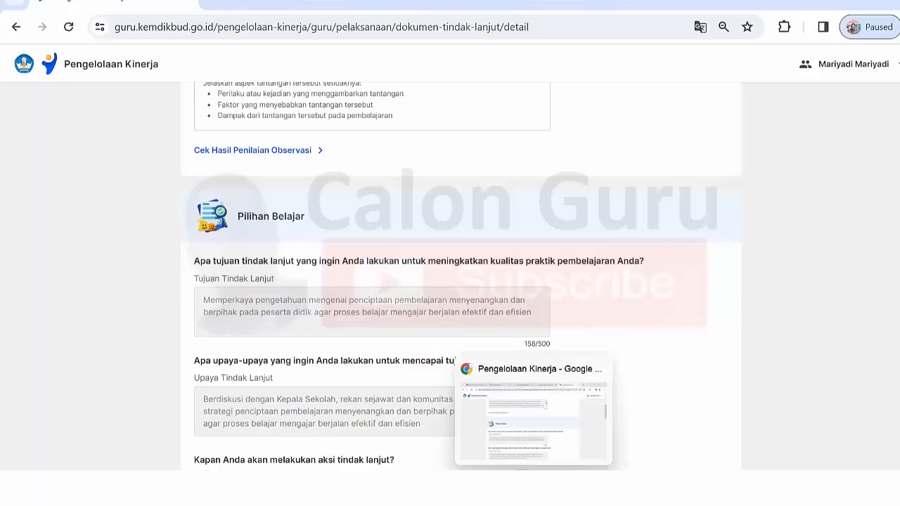
pyautogui.click(538, 396)
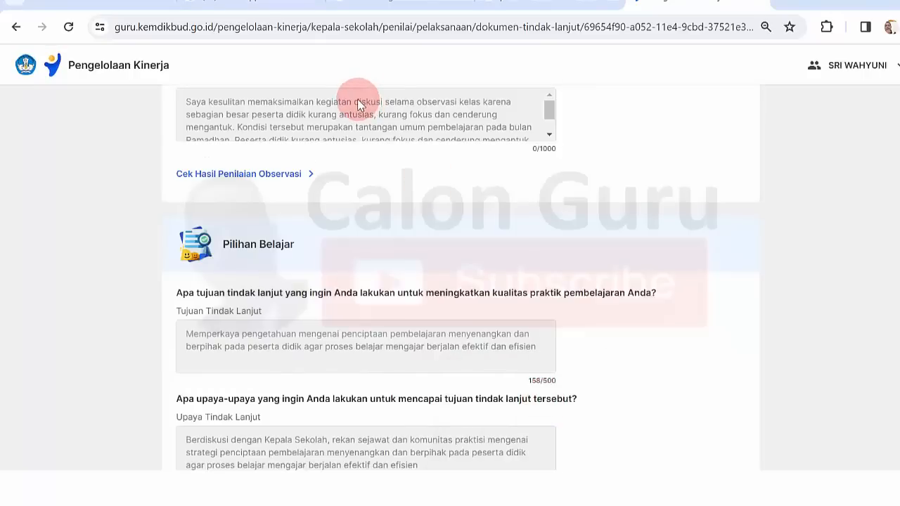
# Review the teacher's Dokumen Tindak Lanjut in the principal's account, from Refleksi Guru through the optional PMM choices to Isi Penilaian Atasan.
pyautogui.scroll(5, 461, 278)
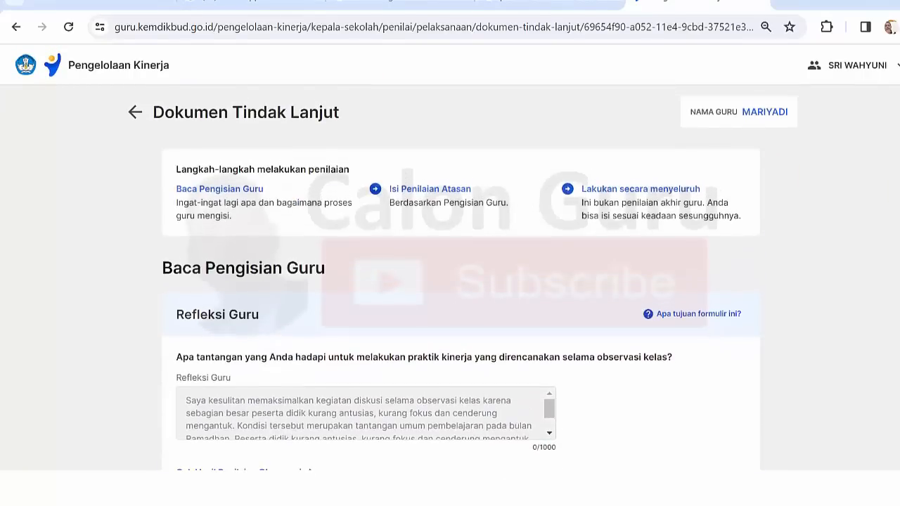
pyautogui.scroll(-4, 460, 278)
pyautogui.scroll(-10, 460, 278)
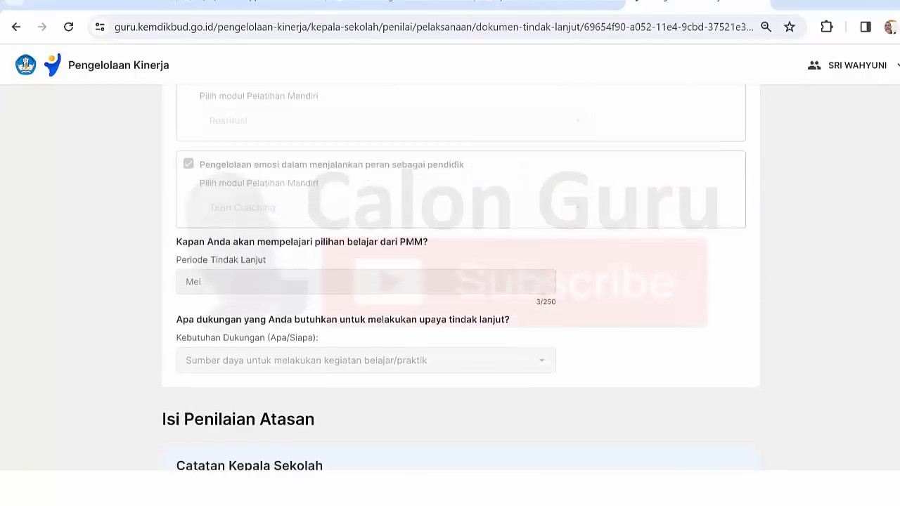
pyautogui.scroll(-1, 460, 278)
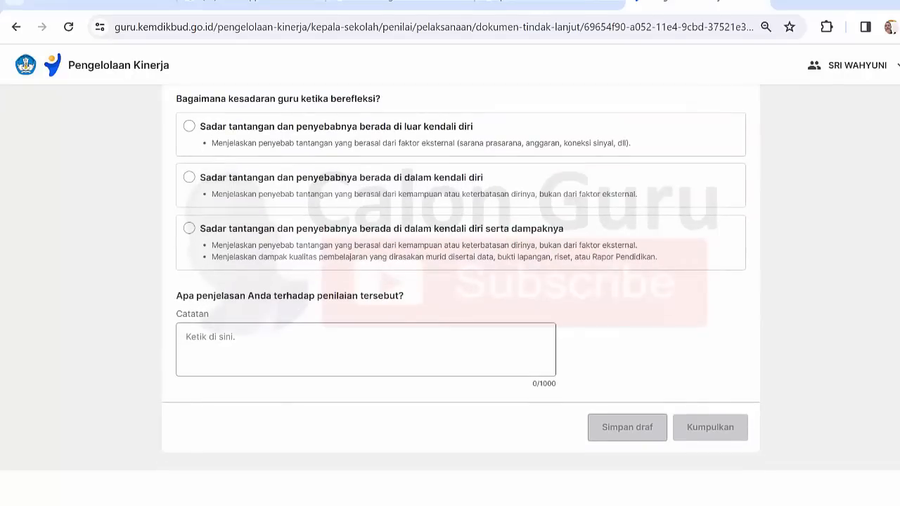
pyautogui.scroll(8, 460, 278)
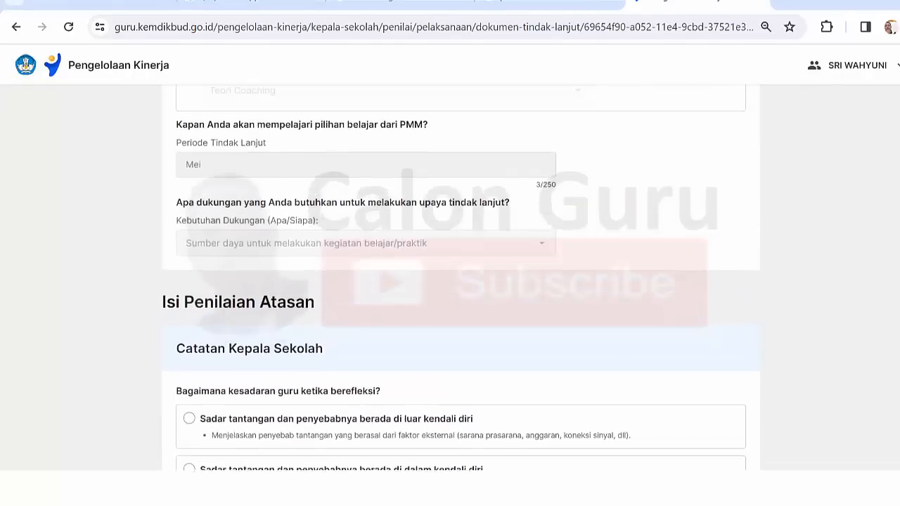
pyautogui.scroll(5, 461, 278)
pyautogui.scroll(-16, 461, 277)
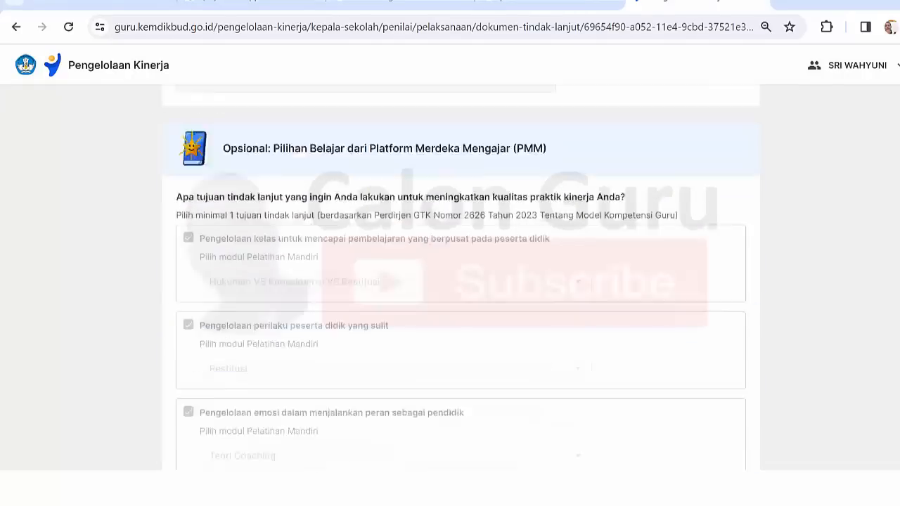
pyautogui.moveTo(566, 487)
pyautogui.moveTo(662, 489)
pyautogui.click(683, 400)
pyautogui.click(628, 436)
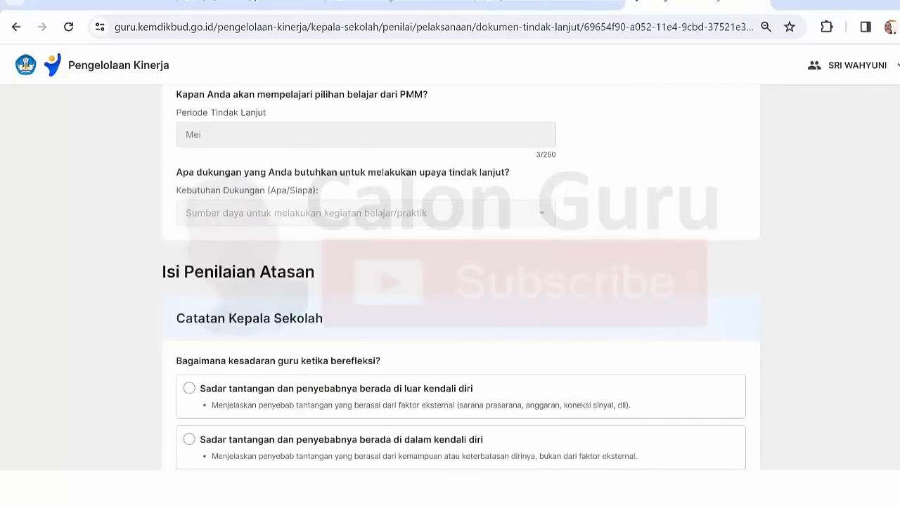
# Reread the teacher's entries from the beginning and examine the rating options under Catatan Kepala Sekolah.
pyautogui.scroll(15, 461, 281)
pyautogui.scroll(-8, 460, 281)
pyautogui.scroll(-5, 460, 281)
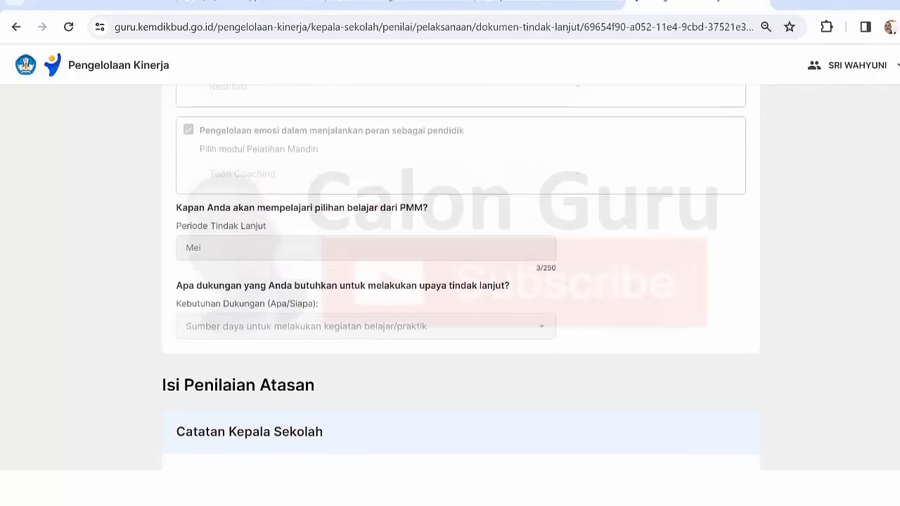
pyautogui.scroll(-4, 461, 281)
pyautogui.scroll(10, 461, 281)
pyautogui.scroll(3, 461, 281)
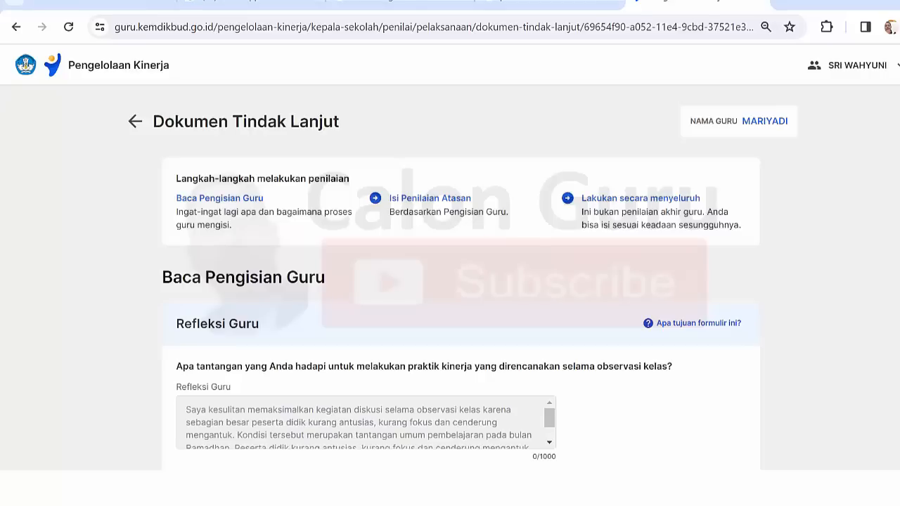
pyautogui.scroll(-3, 461, 281)
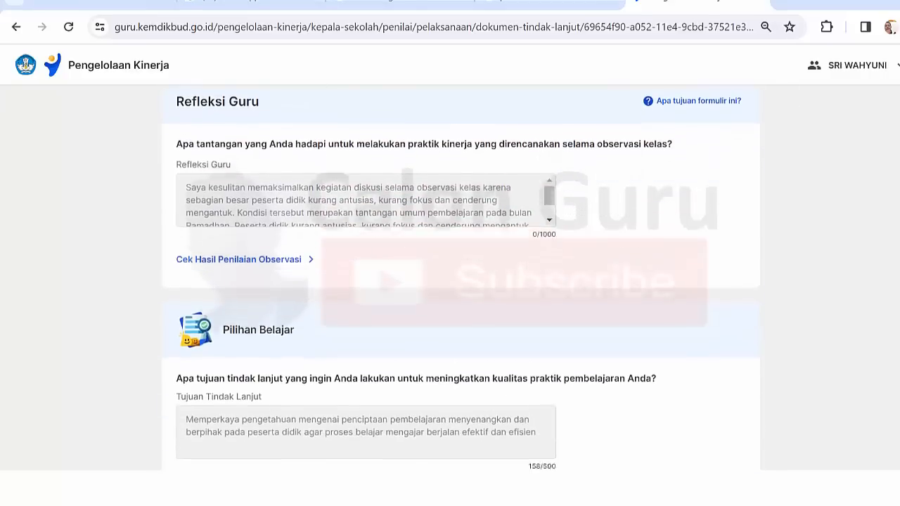
pyautogui.scroll(-6, 461, 282)
pyautogui.scroll(-5, 461, 282)
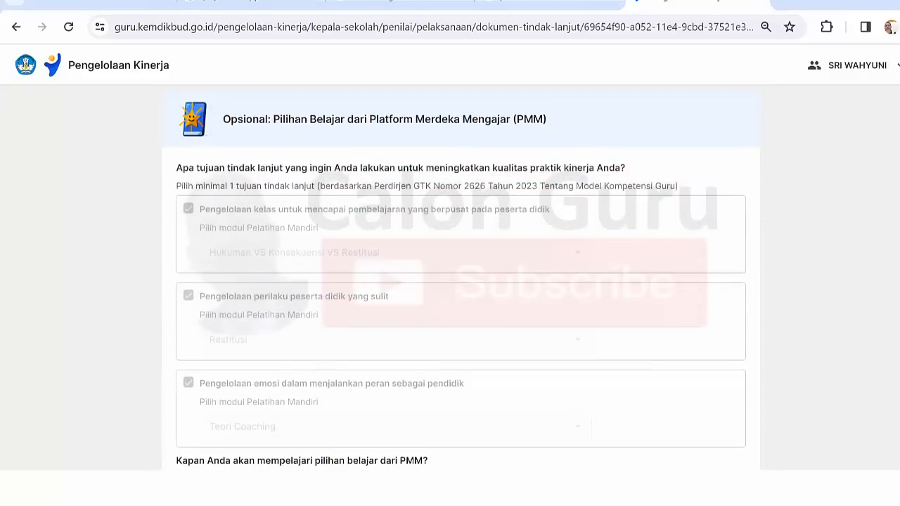
pyautogui.scroll(-5, 460, 281)
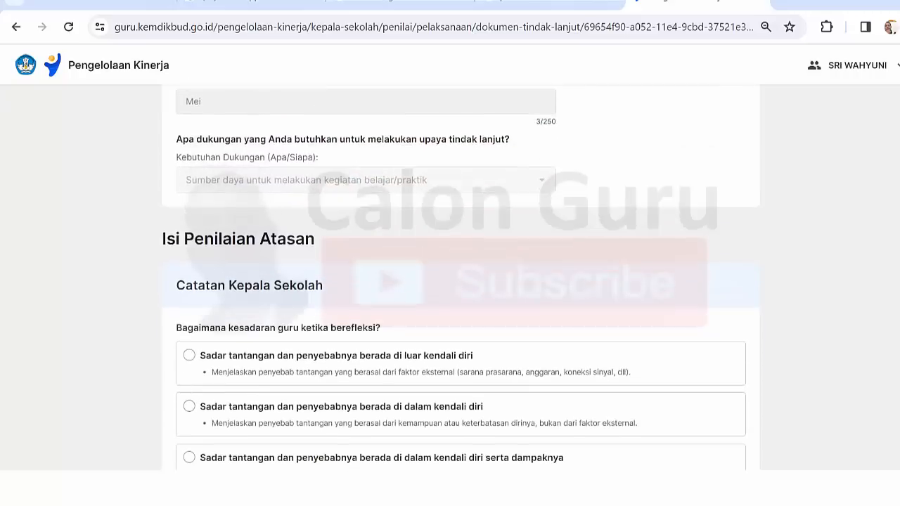
pyautogui.scroll(-3, 288, 212)
pyautogui.scroll(1, 288, 213)
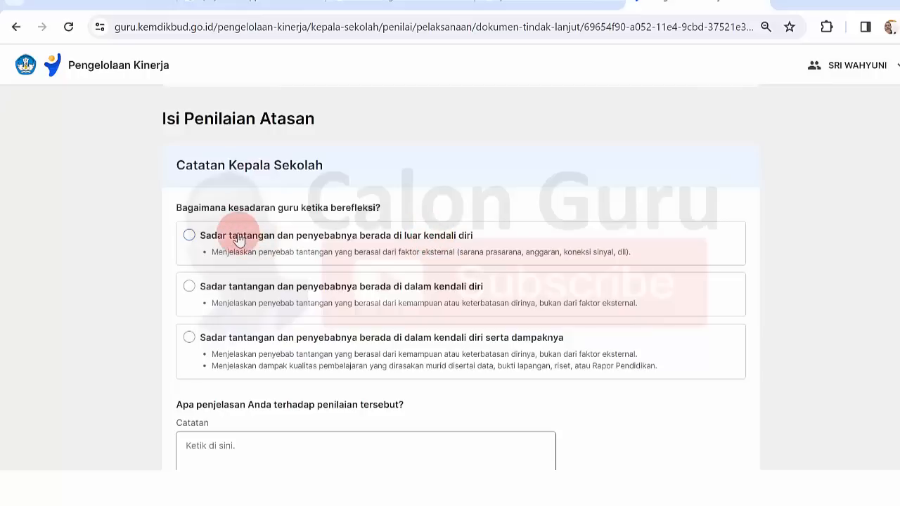
# Rate the teacher's awareness in reflecting as "Sadar tantangan dan penyebabnya berada di luar kendali diri".
pyautogui.click(189, 236)
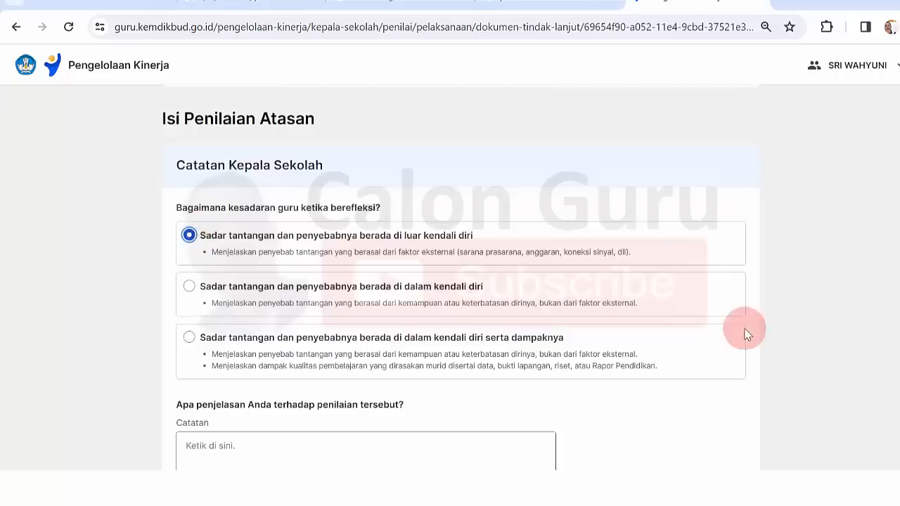
pyautogui.scroll(-3, 248, 173)
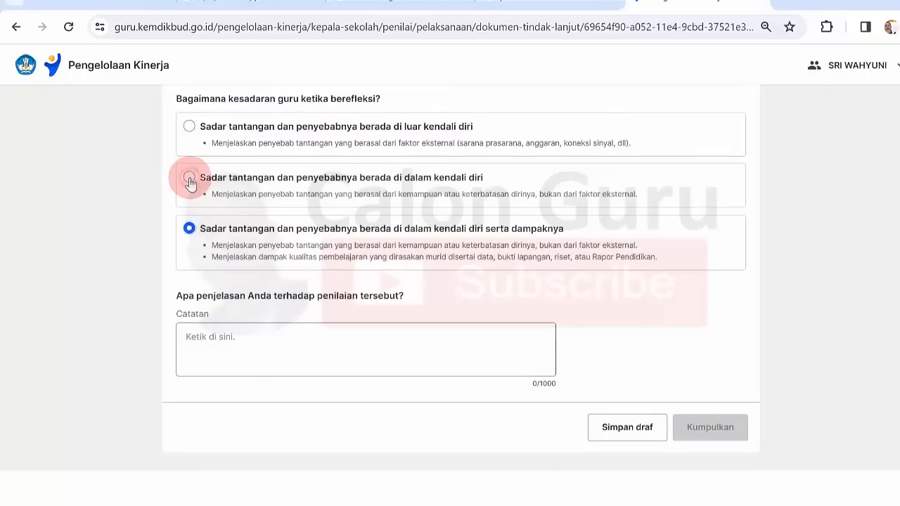
pyautogui.click(189, 127)
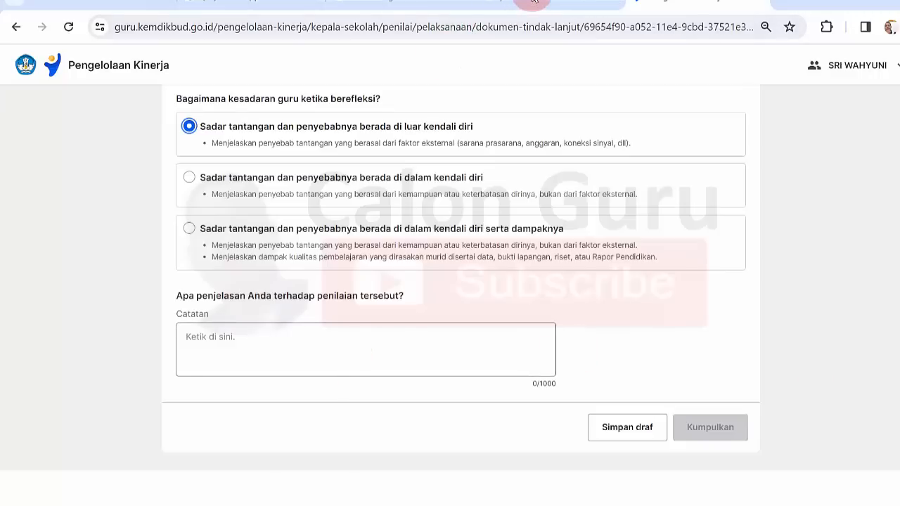
# Fill in Catatan with "Guru sudah berupaya menyampaikan refleksi dengan jujur dan memiliki keinginan untuk memperbaiki efektifitas pembelajaran.".
pyautogui.write('Guru sudah berupaya menyampaikan refleksi dengan jujur dan memiliki keinginan untuk memperbaiki efektifitas pembelajaran.')
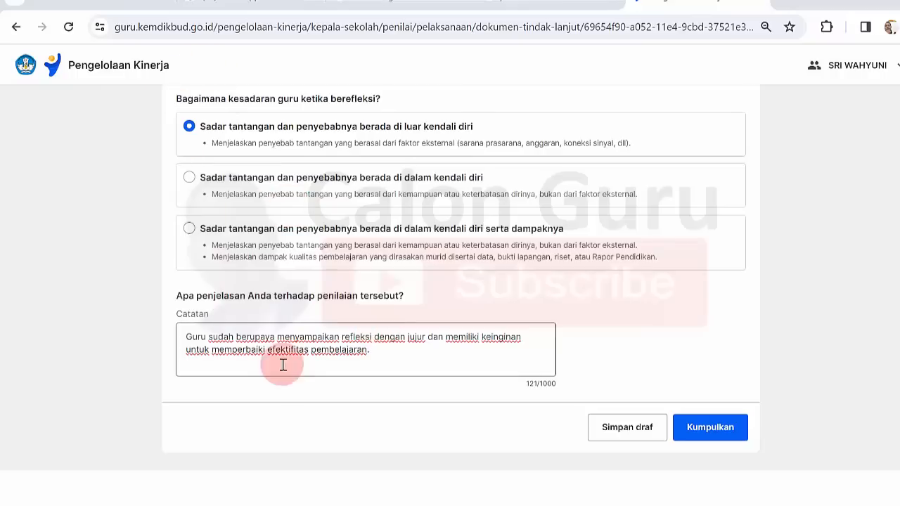
pyautogui.moveTo(187, 337); pyautogui.dragTo(400, 349)
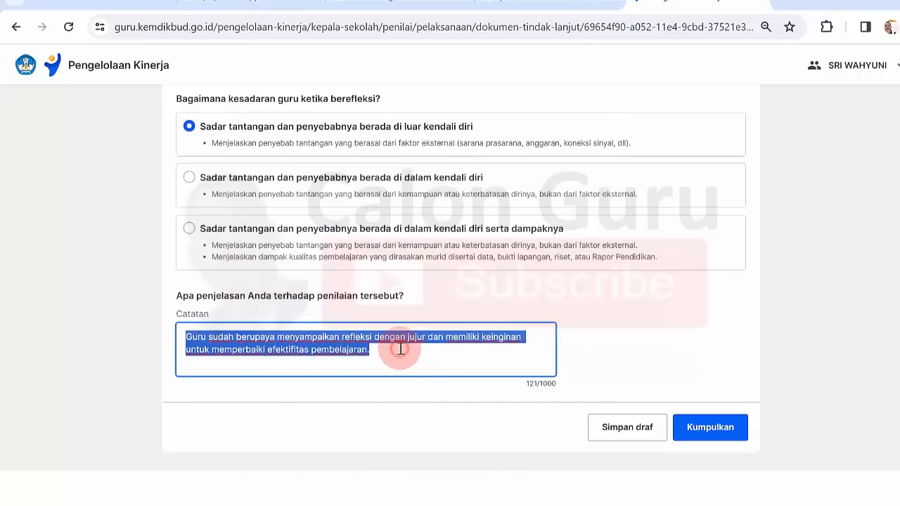
pyautogui.click(401, 350)
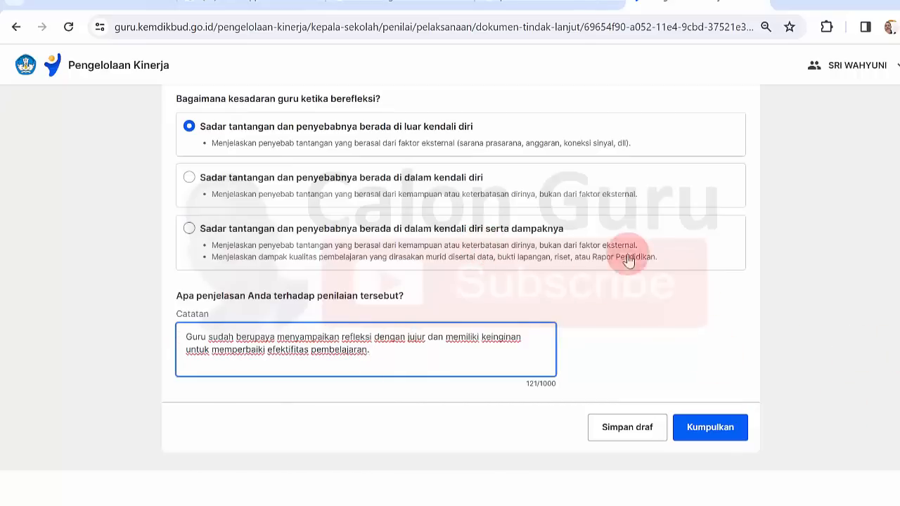
# Submit the Dokumen Tindak Lanjut assessment, acknowledging that the rating cannot be changed after submission.
pyautogui.moveTo(666, 472)
pyautogui.moveTo(696, 423)
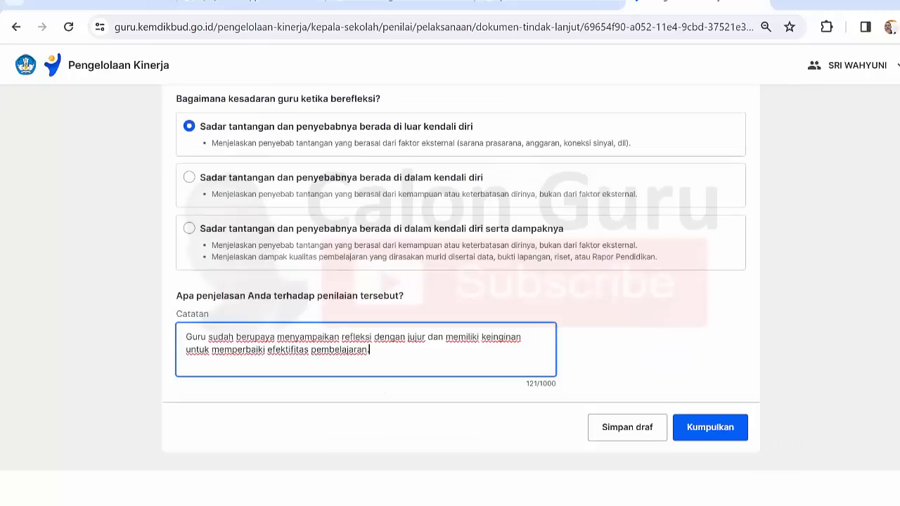
pyautogui.click(703, 429)
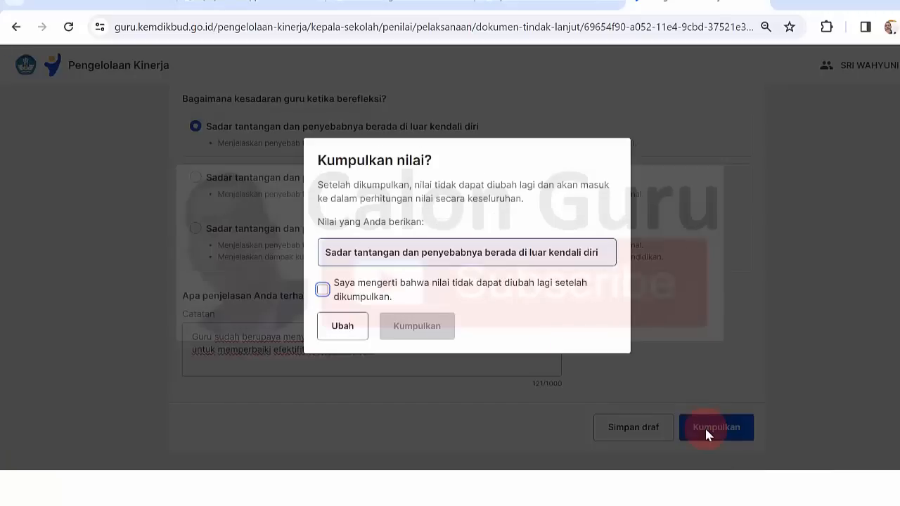
pyautogui.click(343, 288)
pyautogui.click(417, 331)
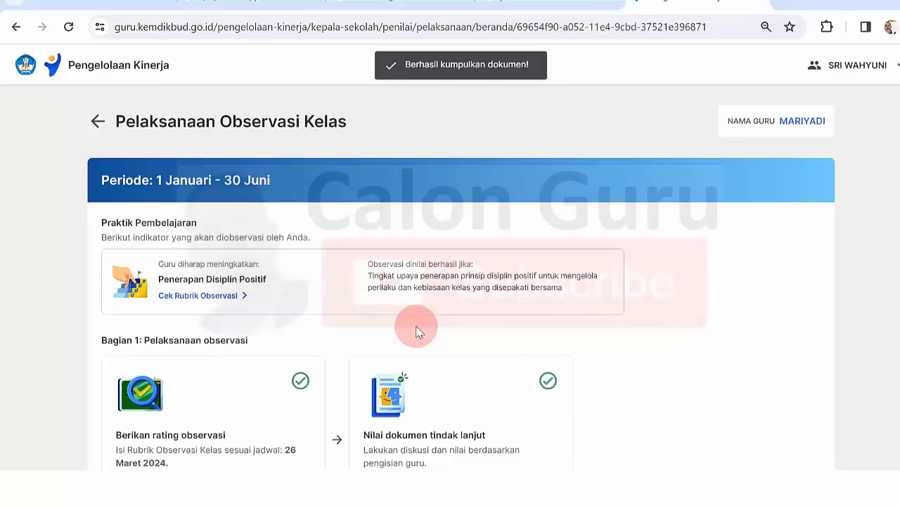
# Refresh the principal's Pelaksanaan Observasi Kelas page and check the status of Bagian 1 and Bagian 2.
pyautogui.scroll(-4, 461, 281)
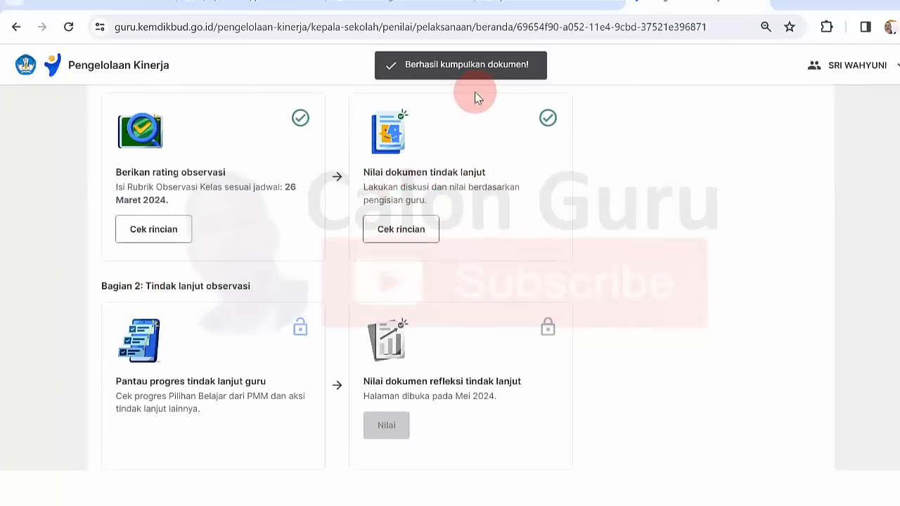
pyautogui.click(67, 27)
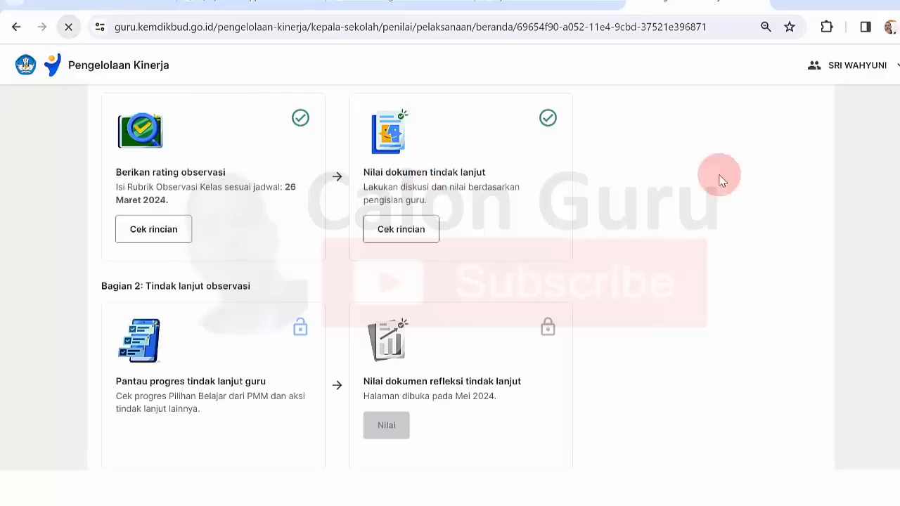
pyautogui.scroll(-5, 471, 127)
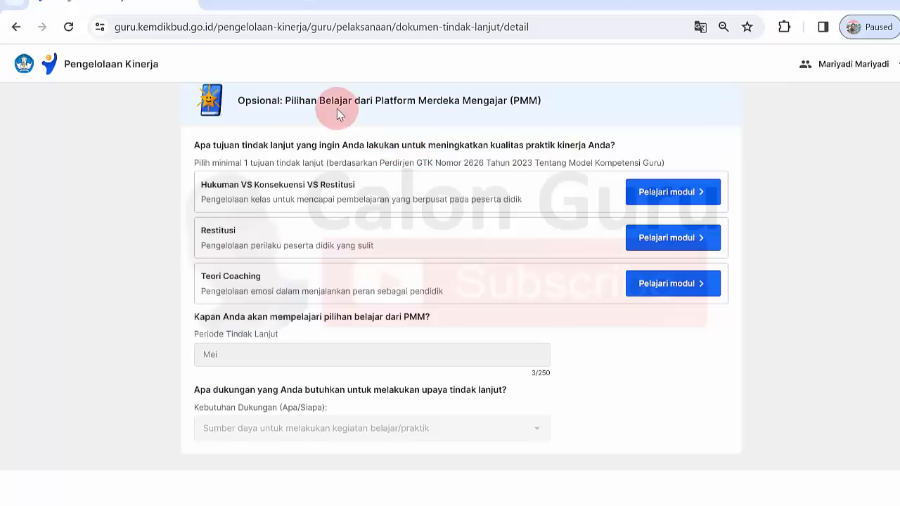
# Switch to the teacher's account, refresh the document details, and return to the observation overview and refresh it.
pyautogui.click(67, 27)
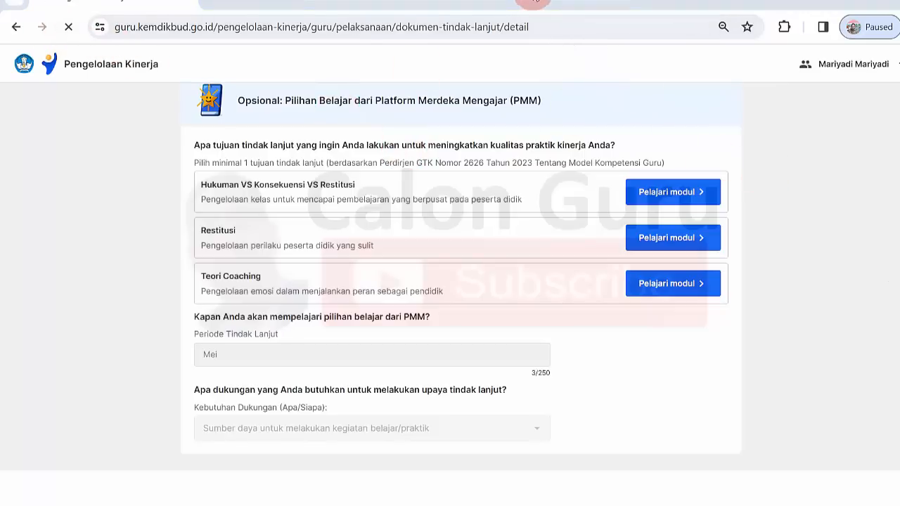
pyautogui.scroll(-3, 492, 282)
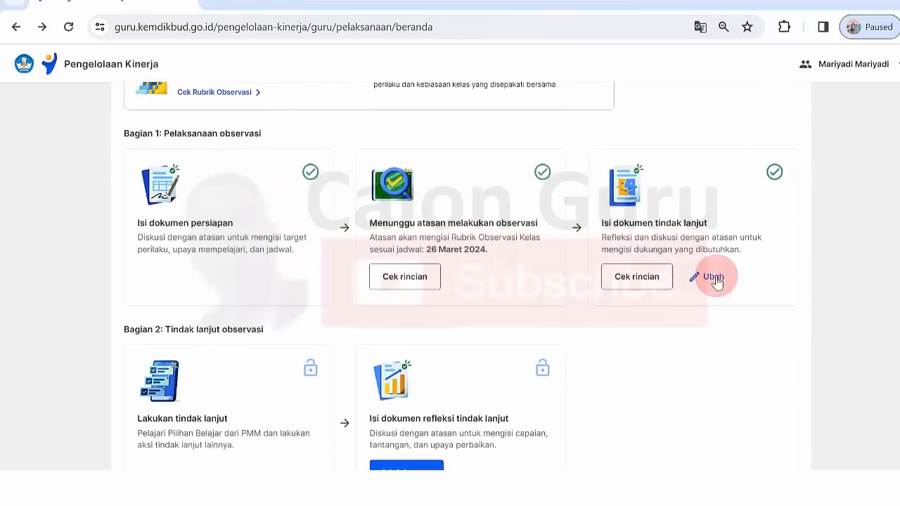
pyautogui.click(70, 28)
pyautogui.scroll(-3, 777, 333)
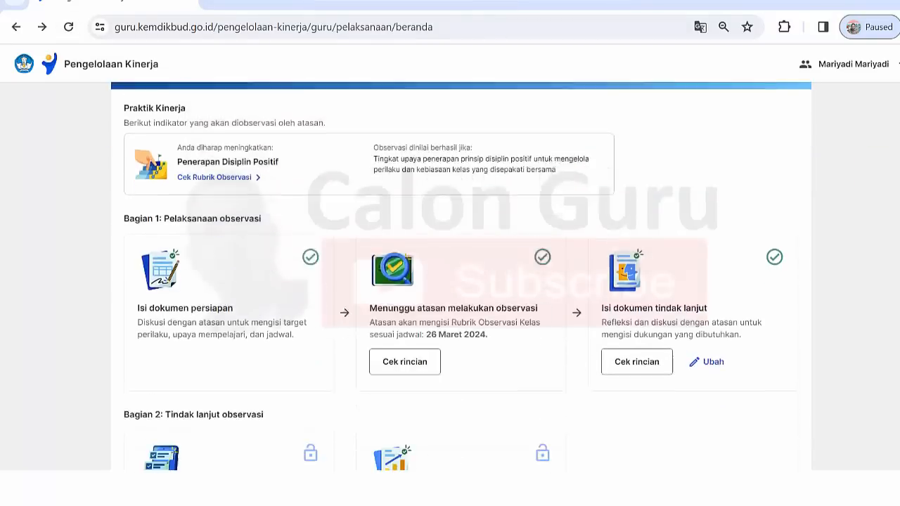
# Check the edit option for "Isi dokumen tindak lanjut", back out without editing and refresh the overview.
pyautogui.click(714, 327)
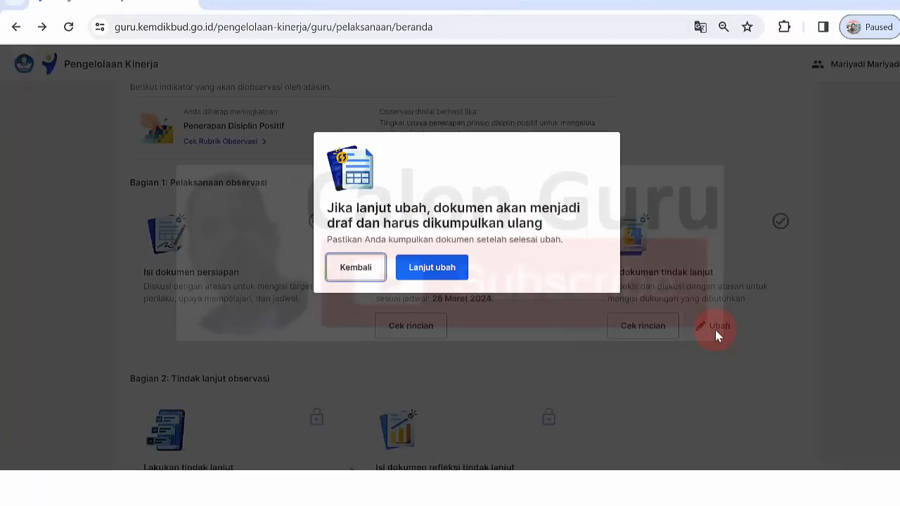
pyautogui.click(360, 268)
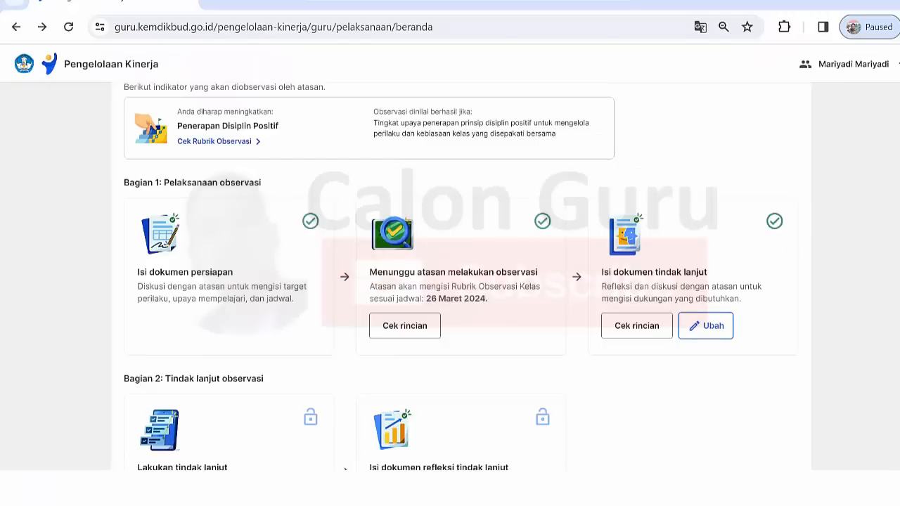
pyautogui.scroll(-1, 459, 278)
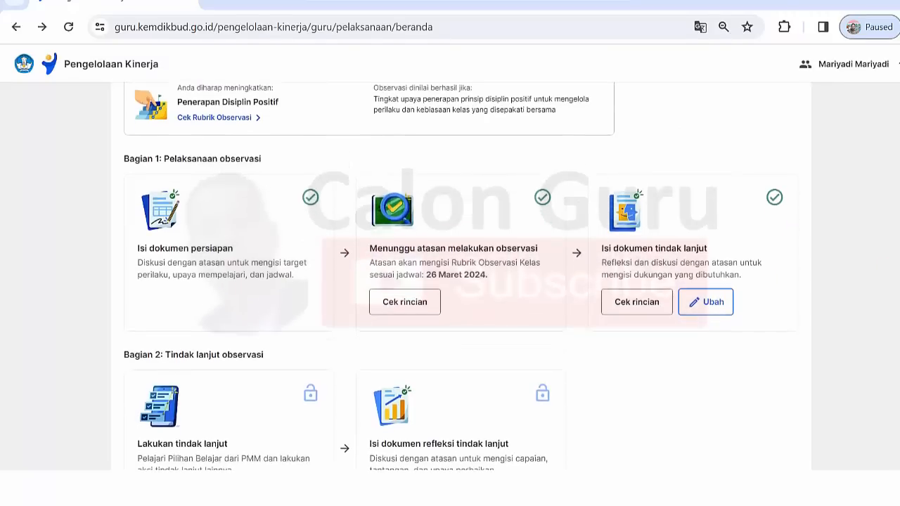
pyautogui.click(65, 31)
pyautogui.scroll(-2, 460, 277)
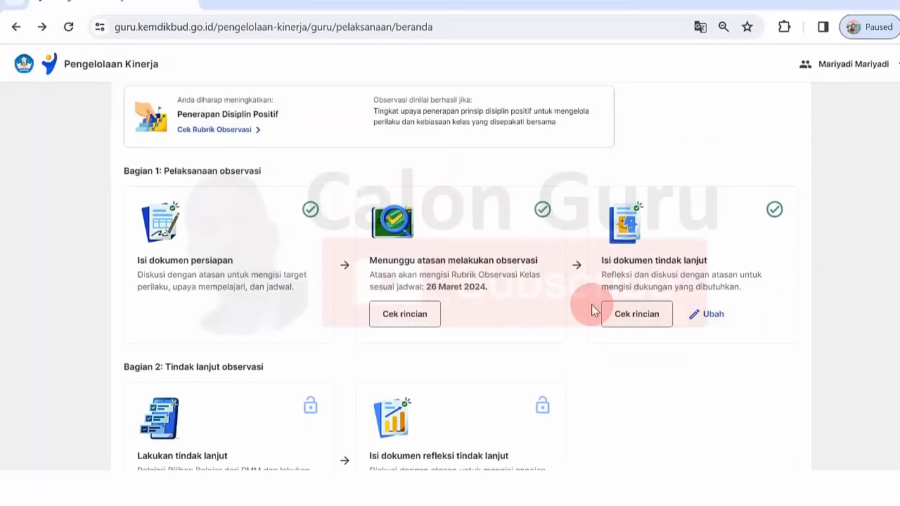
# Open the details of "Isi dokumen tindak lanjut" and review the reflection, Pilihan Belajar and optional PMM sections of the submitted form.
pyautogui.click(634, 314)
pyautogui.click(748, 424)
pyautogui.scroll(-10, 460, 282)
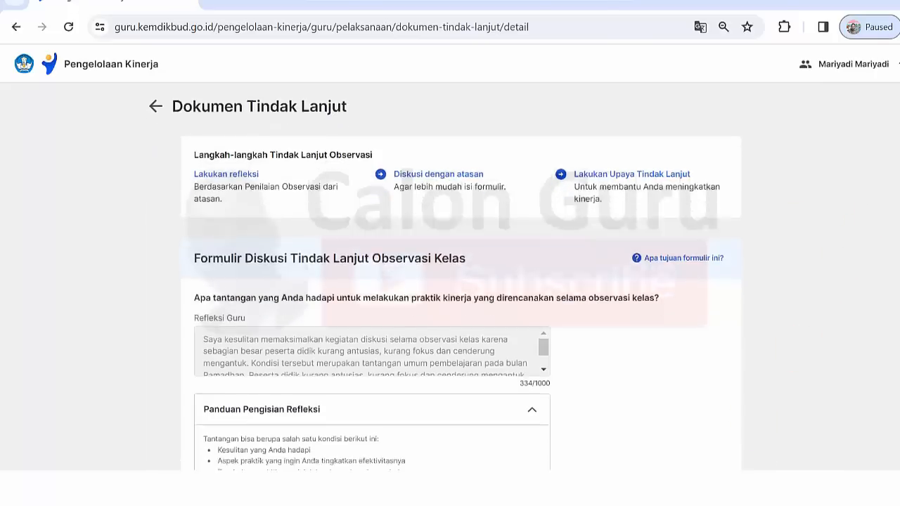
pyautogui.scroll(-5, 461, 281)
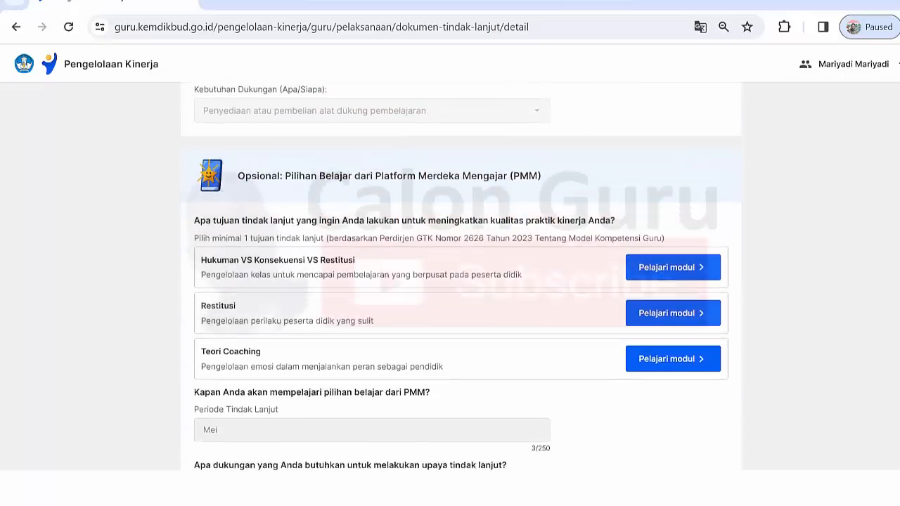
pyautogui.scroll(3, 460, 281)
pyautogui.scroll(10, 461, 281)
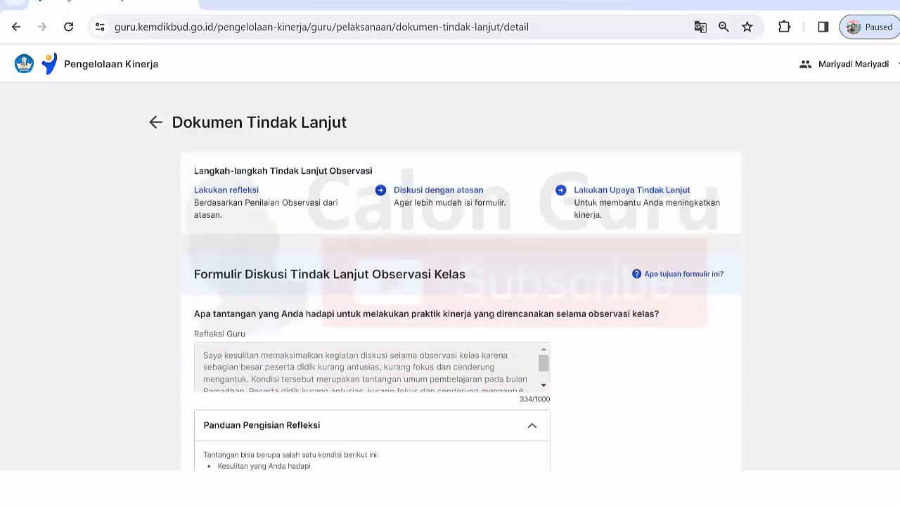
pyautogui.scroll(-5, 461, 282)
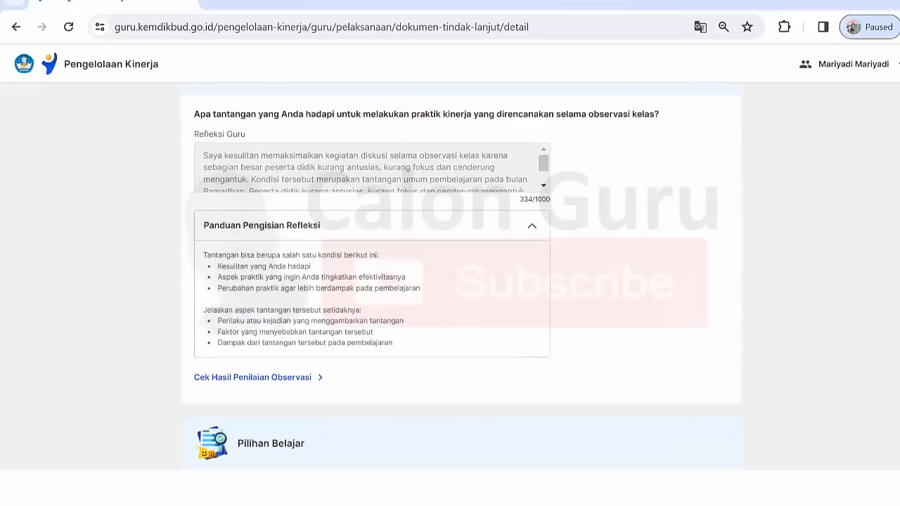
pyautogui.scroll(-2, 461, 281)
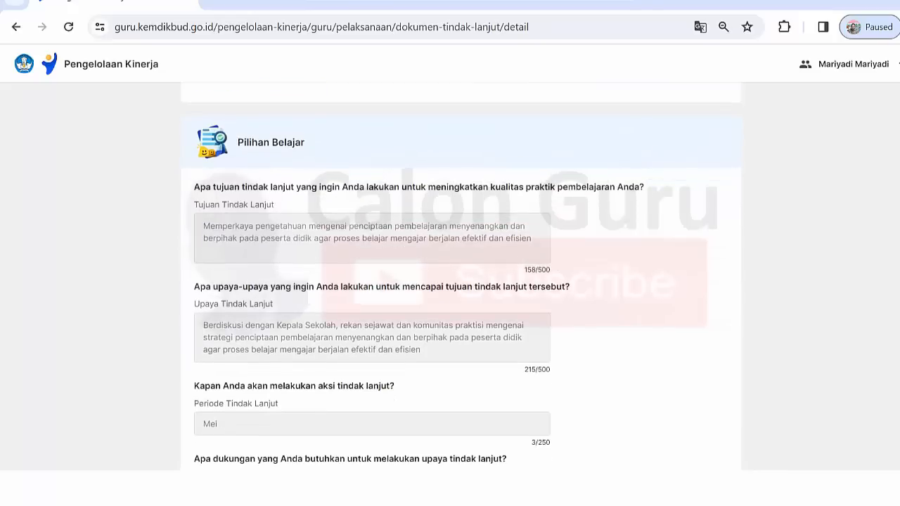
pyautogui.scroll(-5, 460, 281)
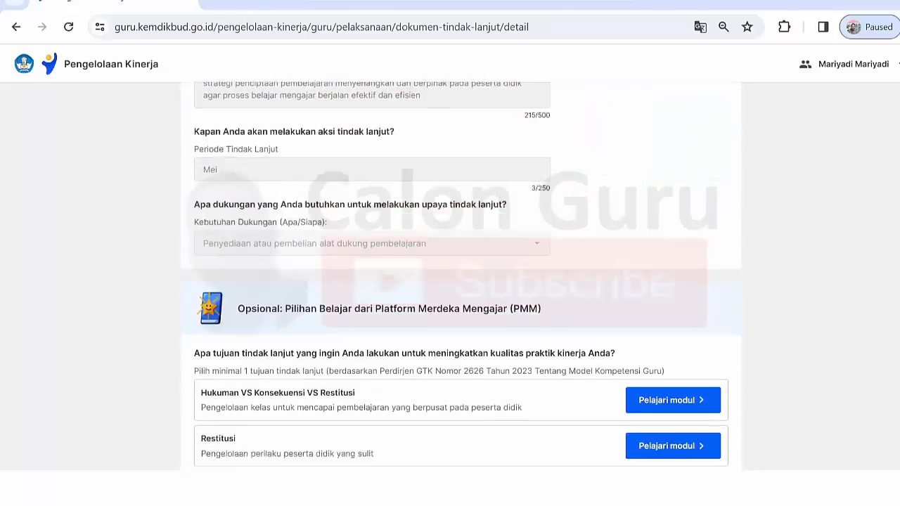
pyautogui.scroll(-1, 461, 282)
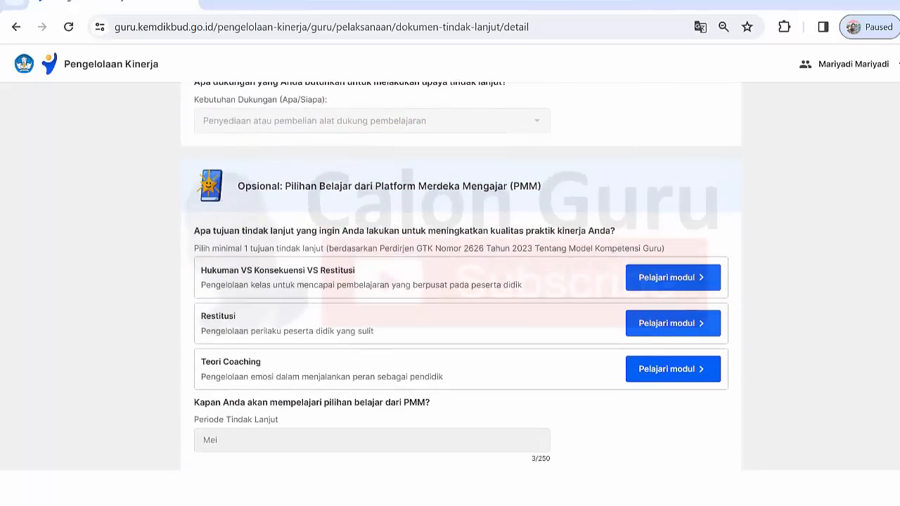
pyautogui.scroll(-2, 461, 281)
# Examine the heading "Opsional: Pilihan Belajar dari Platform Merdeka Mengajar (PMM)" and its question about the follow-up goal.
pyautogui.scroll(4, 460, 282)
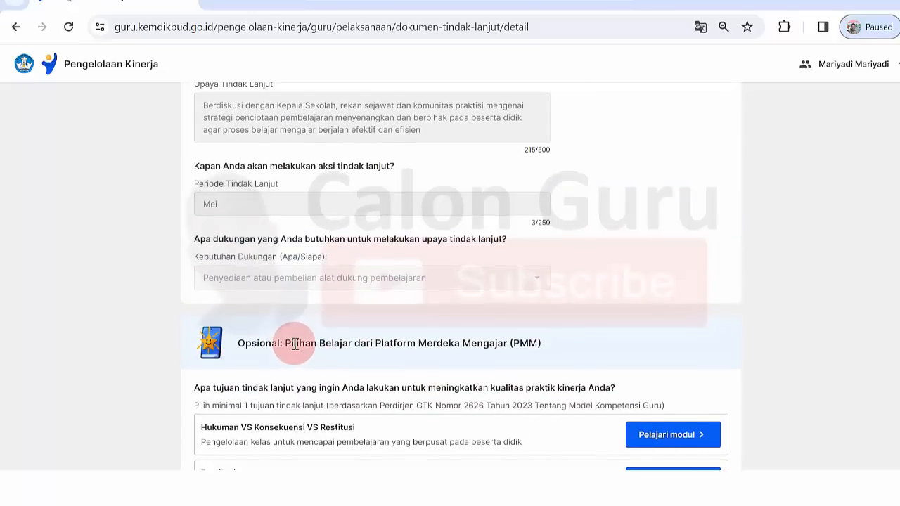
pyautogui.moveTo(296, 344); pyautogui.dragTo(532, 342)
pyautogui.click(532, 342)
pyautogui.scroll(-4, 531, 342)
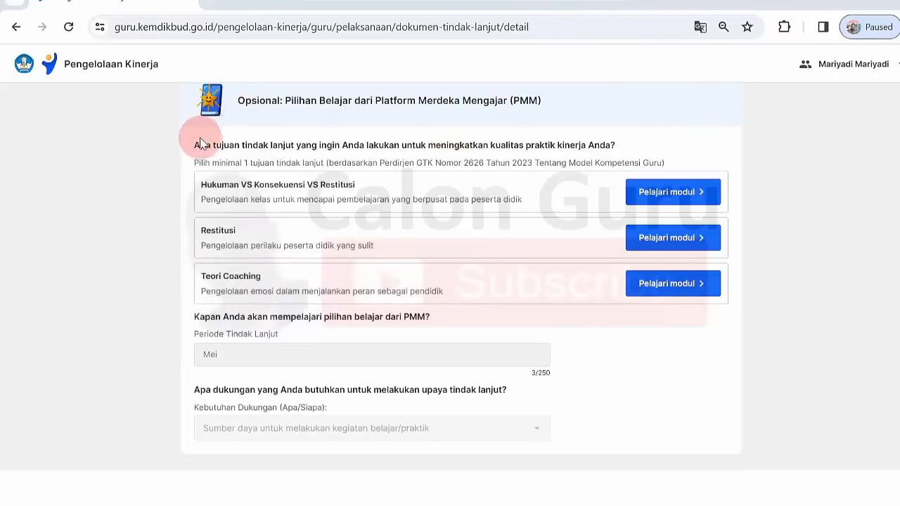
pyautogui.moveTo(201, 145); pyautogui.dragTo(615, 143)
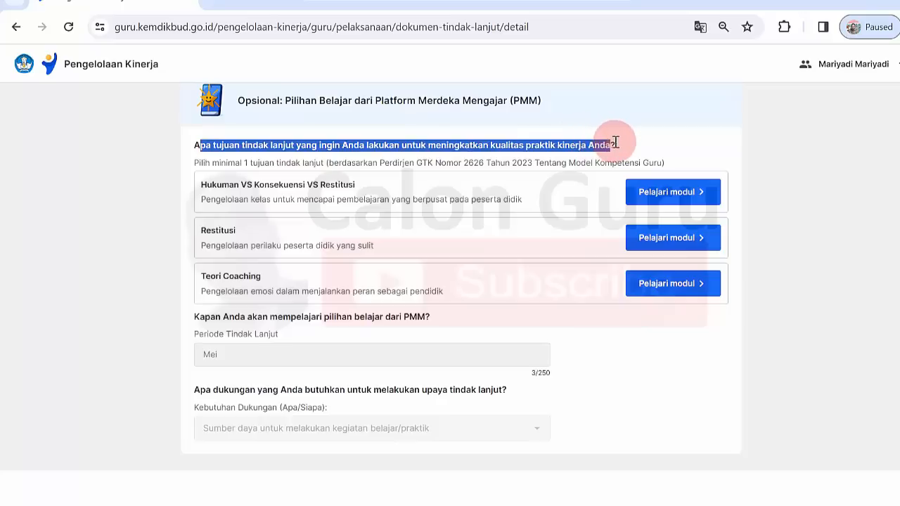
pyautogui.click(222, 166)
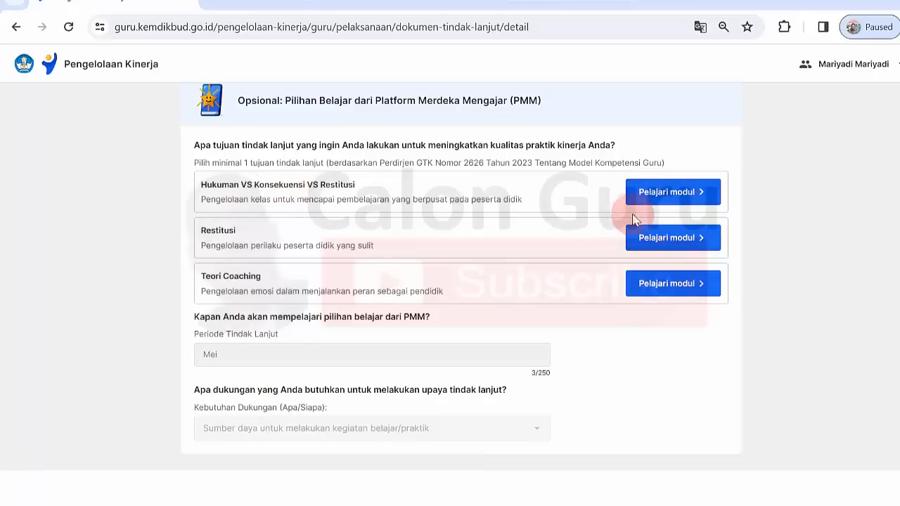
# Open the module "Hukuman VS Konsekuensi VS Restitusi" and look through its Daftar Materi and Post Test sections.
pyautogui.click(659, 194)
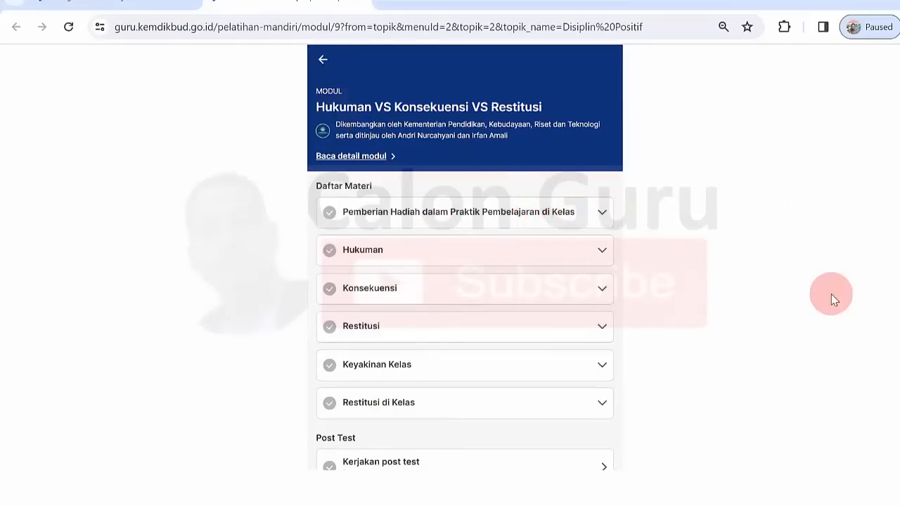
pyautogui.click(763, 297)
pyautogui.scroll(-1, 711, 306)
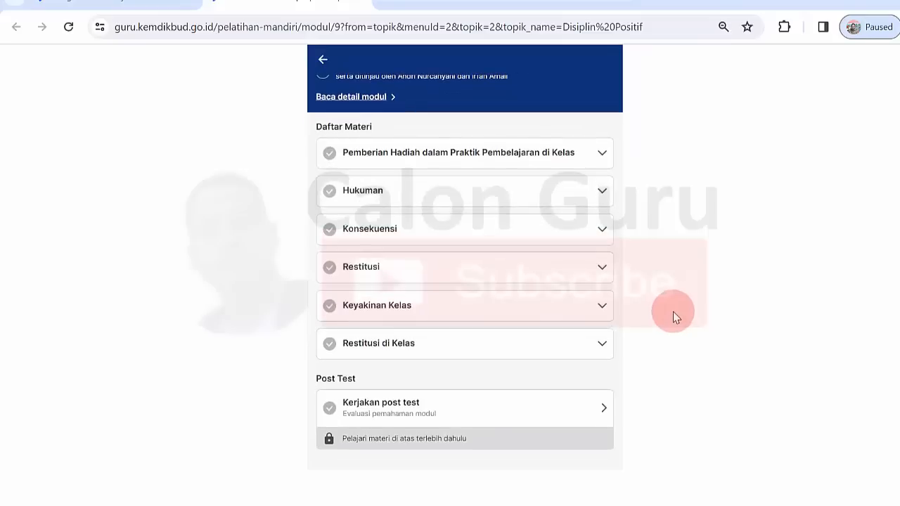
pyautogui.scroll(1, 673, 311)
pyautogui.scroll(-1, 673, 311)
pyautogui.scroll(1, 673, 312)
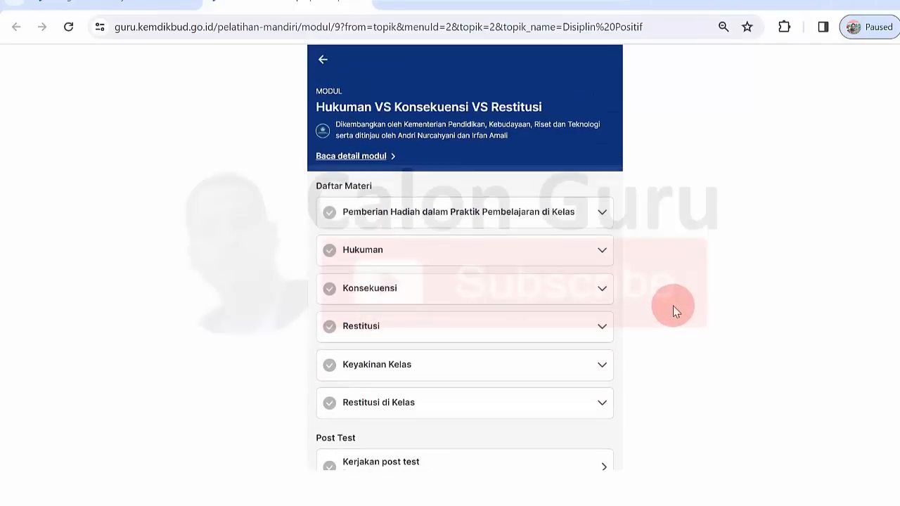
pyautogui.scroll(-1, 673, 312)
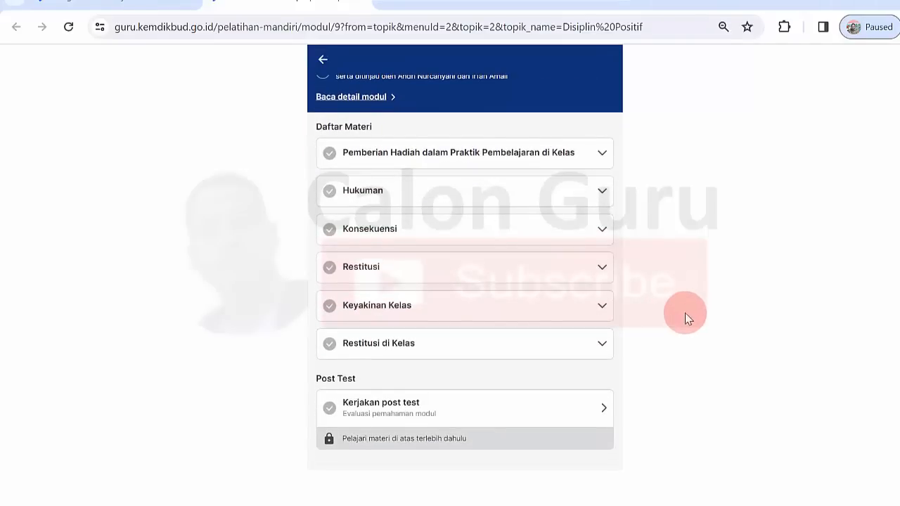
pyautogui.scroll(1, 686, 314)
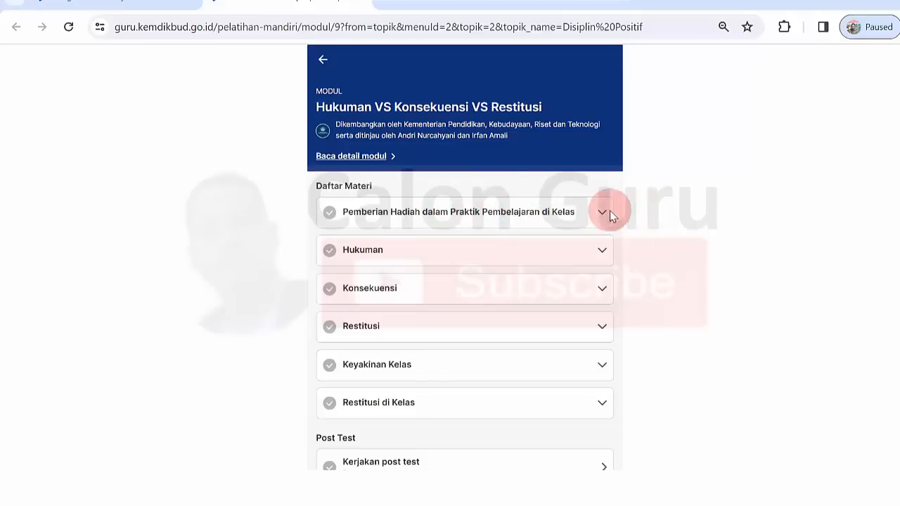
# Expand the "Pemberian Hadiah dalam Praktik Pembelajaran di Kelas", "Hukuman" and "Konsekuensi" materials and examine their activities and reflection fields.
pyautogui.click(581, 218)
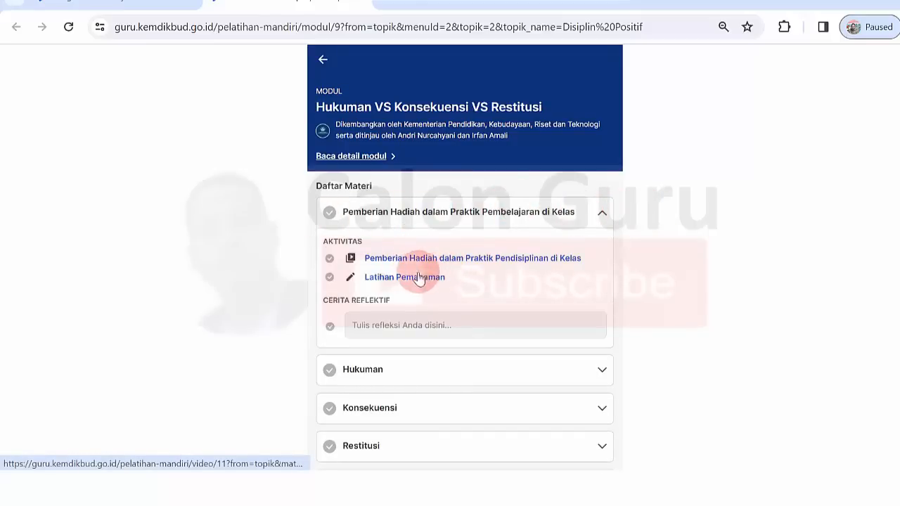
pyautogui.click(415, 371)
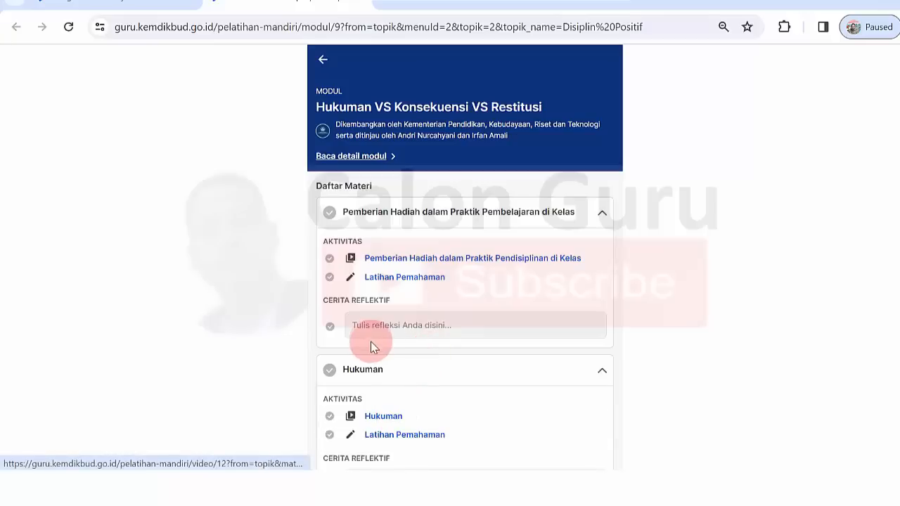
pyautogui.scroll(-2, 644, 363)
pyautogui.scroll(-3, 644, 363)
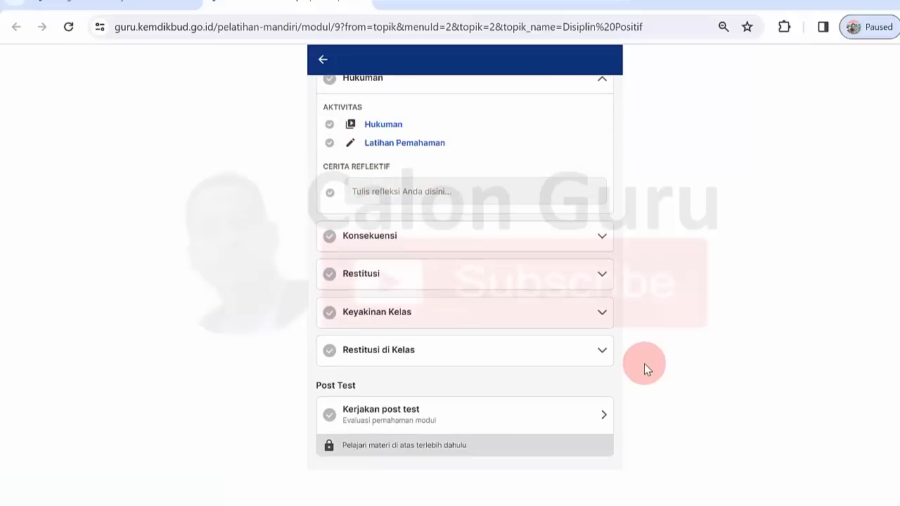
pyautogui.click(431, 239)
pyautogui.scroll(-2, 709, 305)
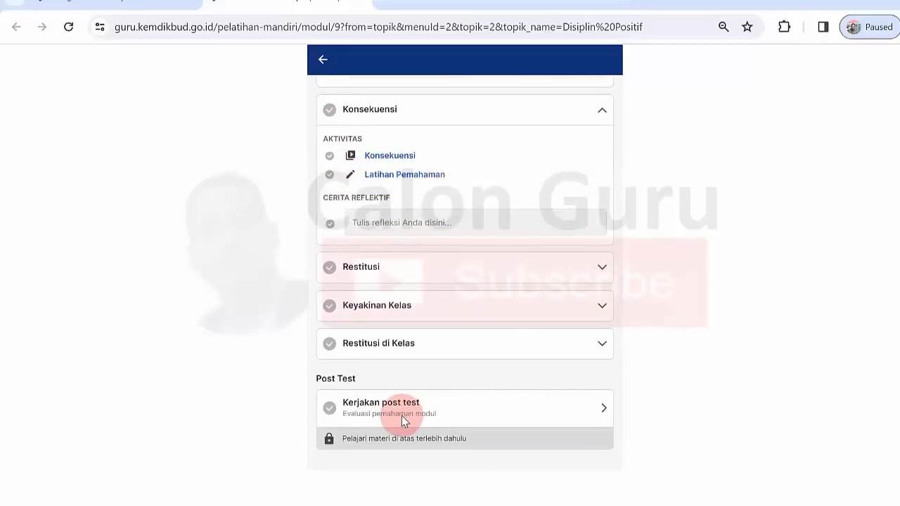
pyautogui.scroll(6, 727, 312)
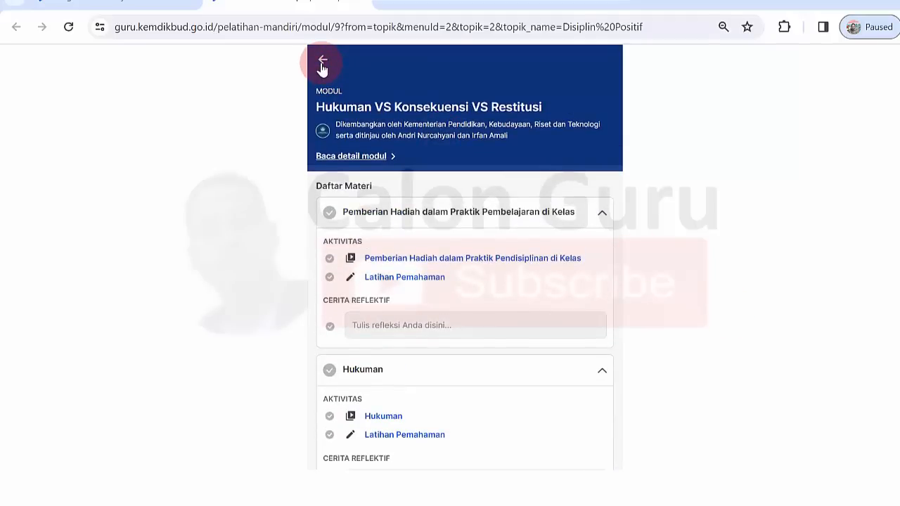
# Return to the Dokumen Tindak Lanjut page and review the form's Pilihan Belajar section.
pyautogui.click(124, 2)
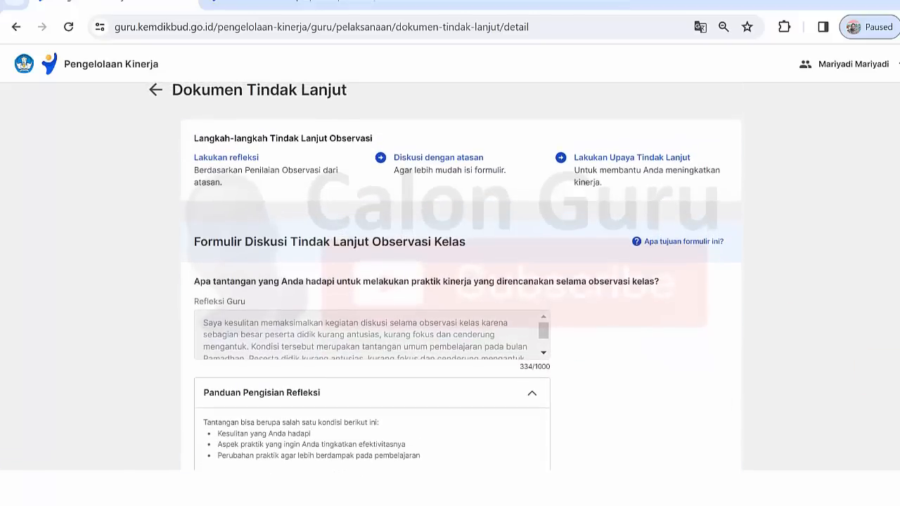
pyautogui.scroll(-5, 462, 278)
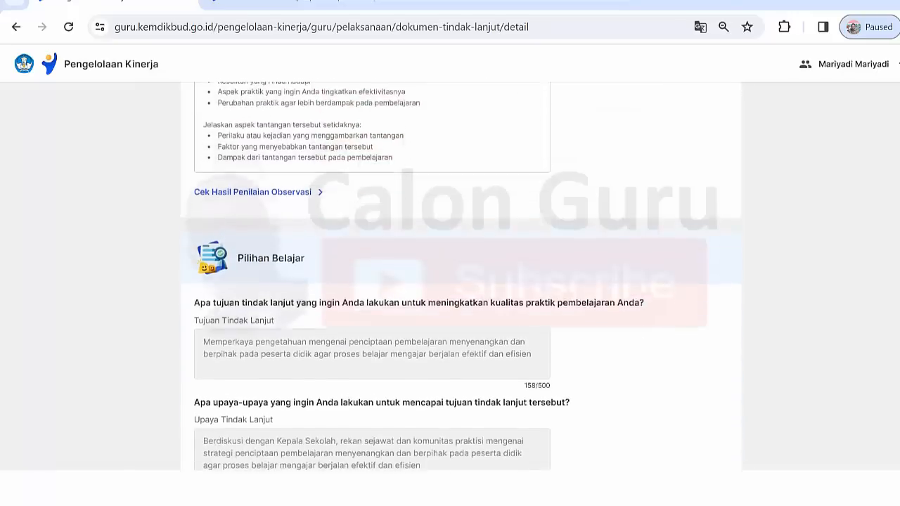